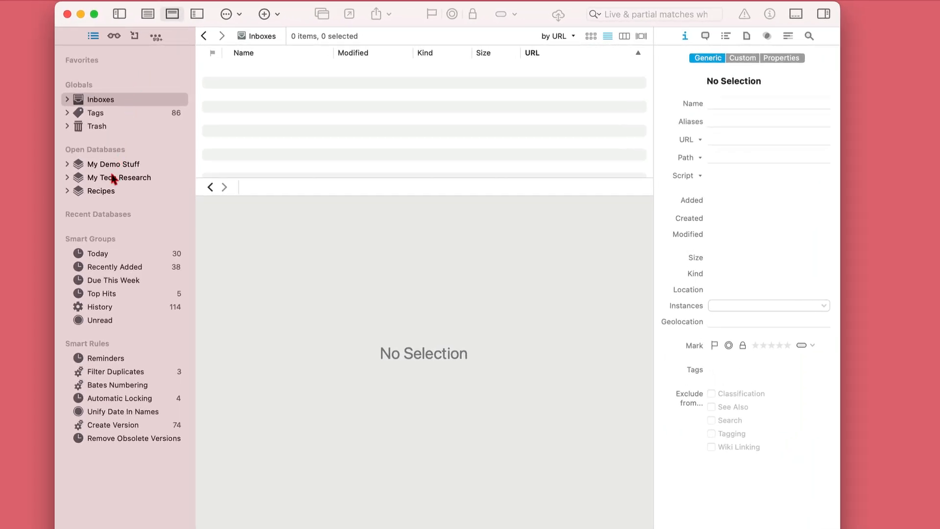
Examine the subgroups of Applications, iOS and macOS in the My Tech Research database, collapsing the groups after viewing
left_click(113, 179)
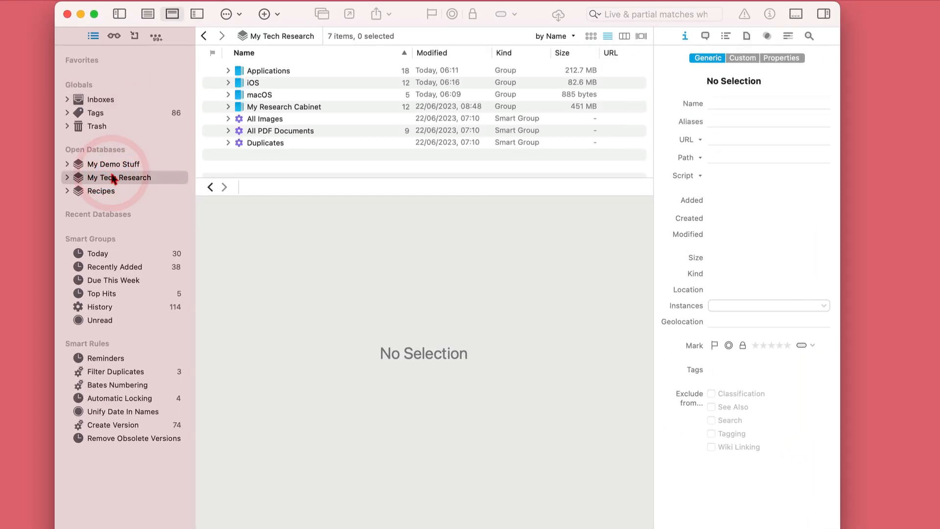
left_click(67, 178)
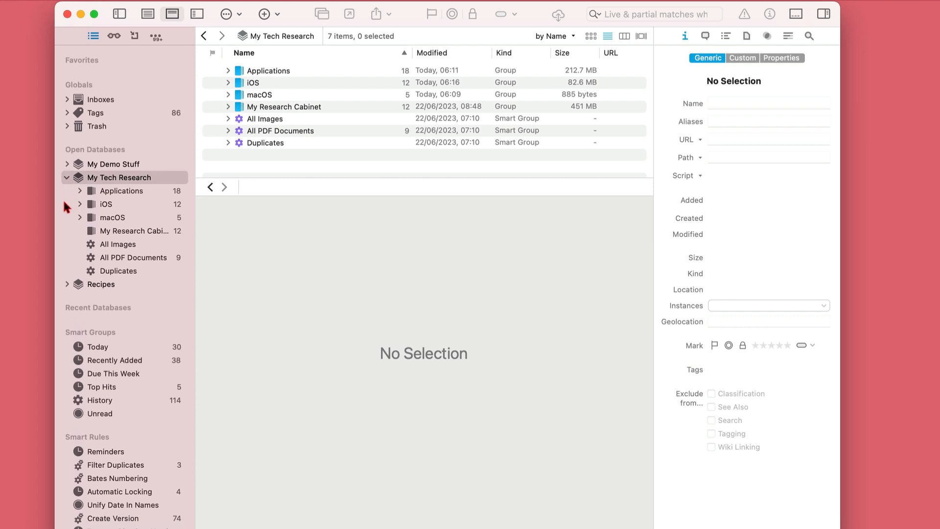
left_click(79, 190)
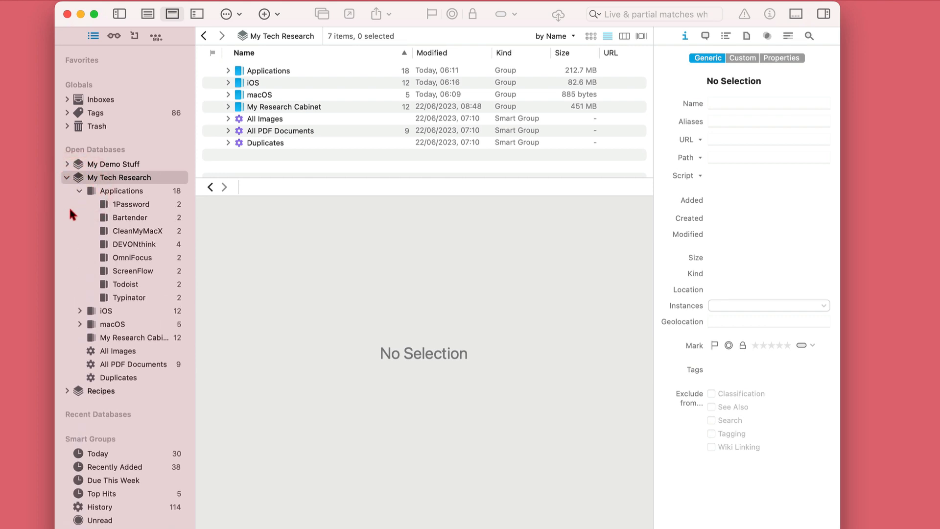
left_click(78, 311)
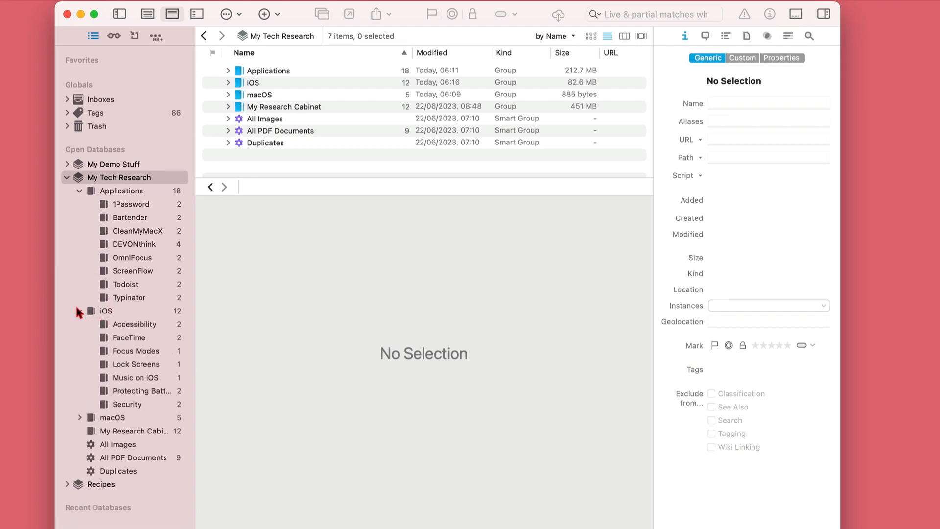
left_click(79, 417)
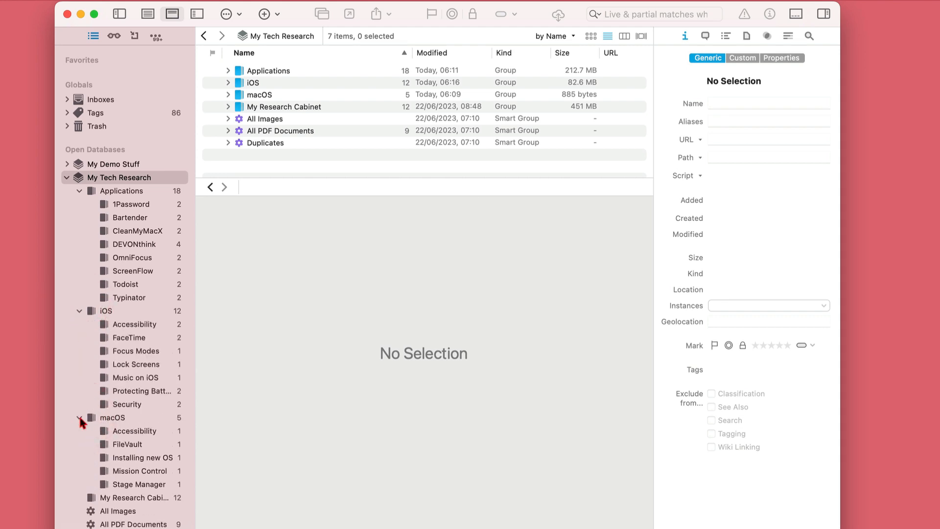
left_click(80, 417)
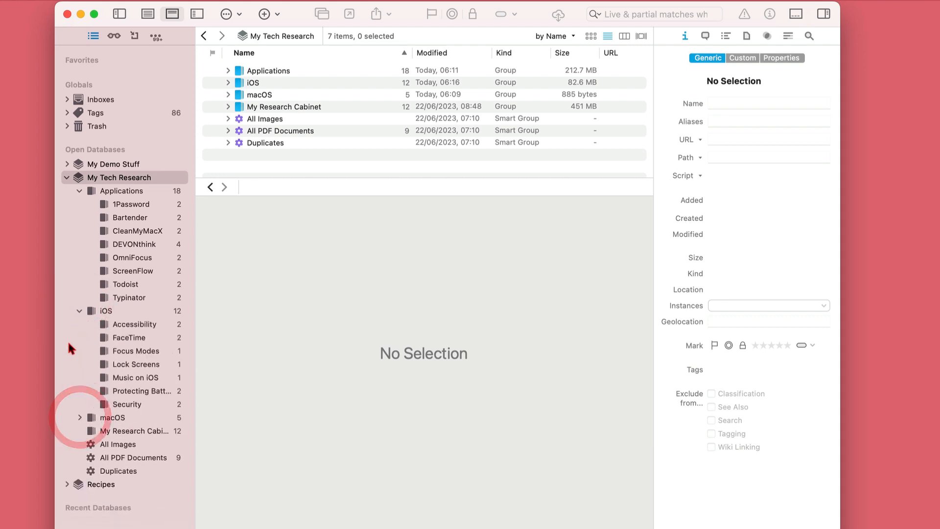
left_click(78, 310)
left_click(79, 191)
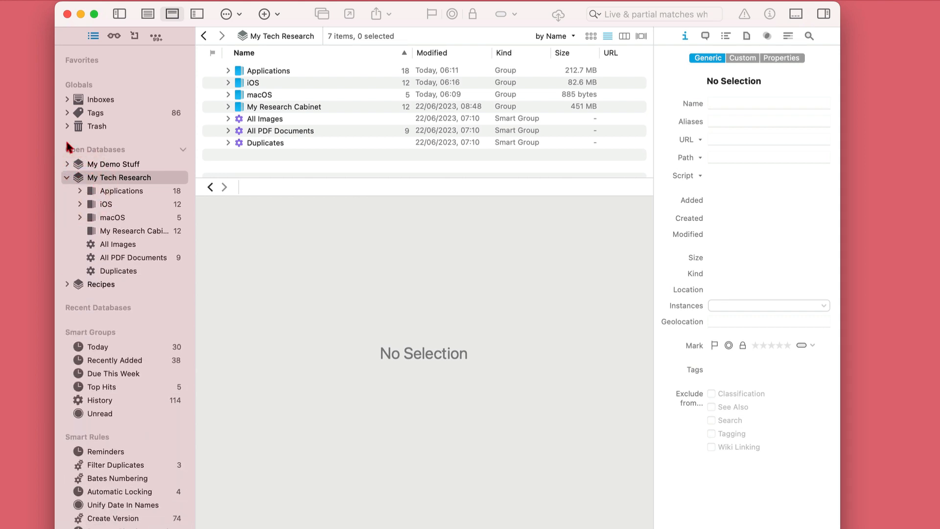
Review the My Tech Research tags, viewing the items tagged 1Password, DEVONthink and macOS, and collapse the tag list
left_click(67, 112)
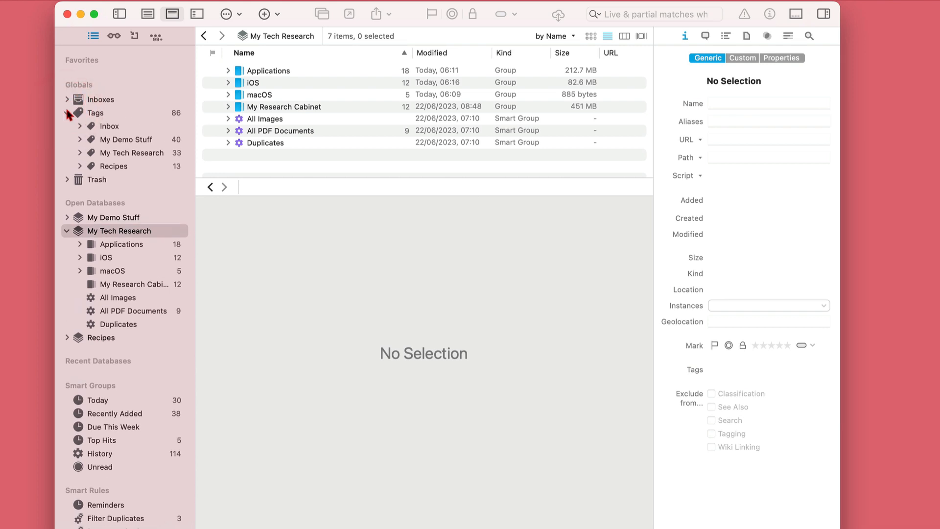
left_click(80, 153)
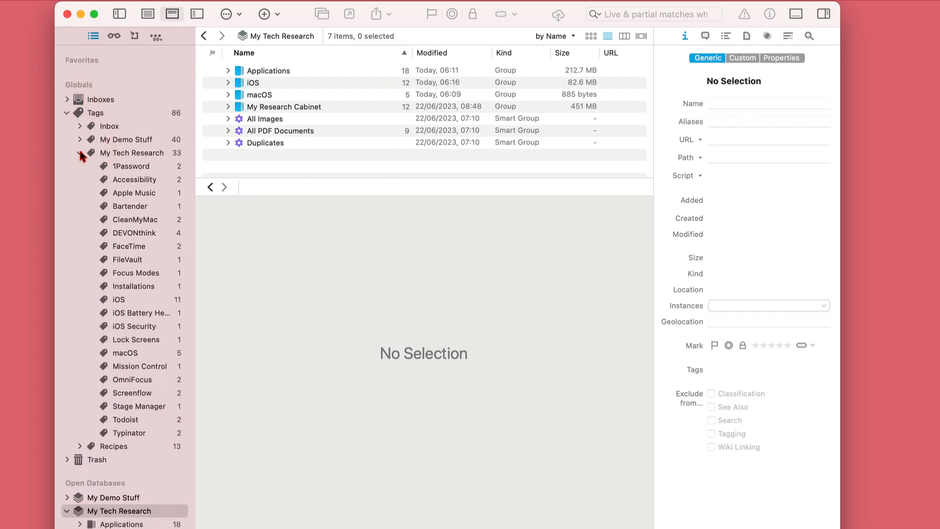
left_click(133, 166)
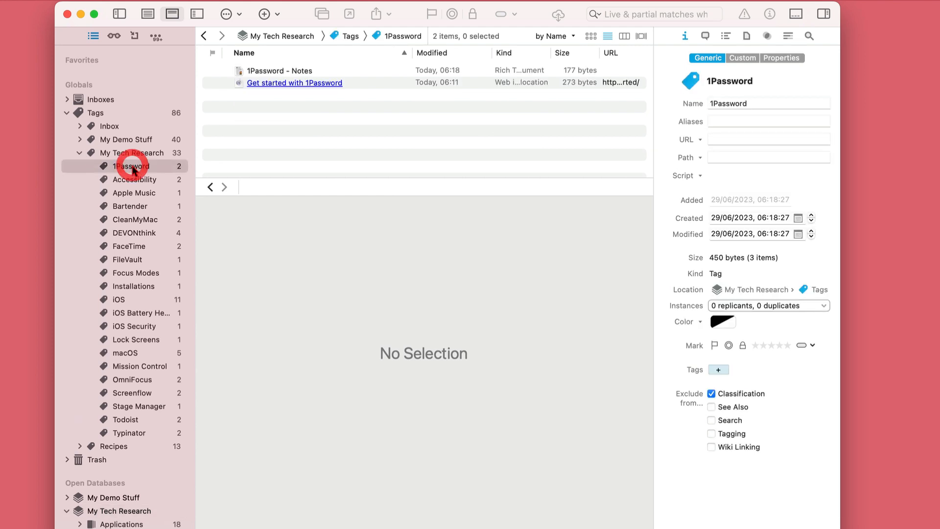
left_click(132, 233)
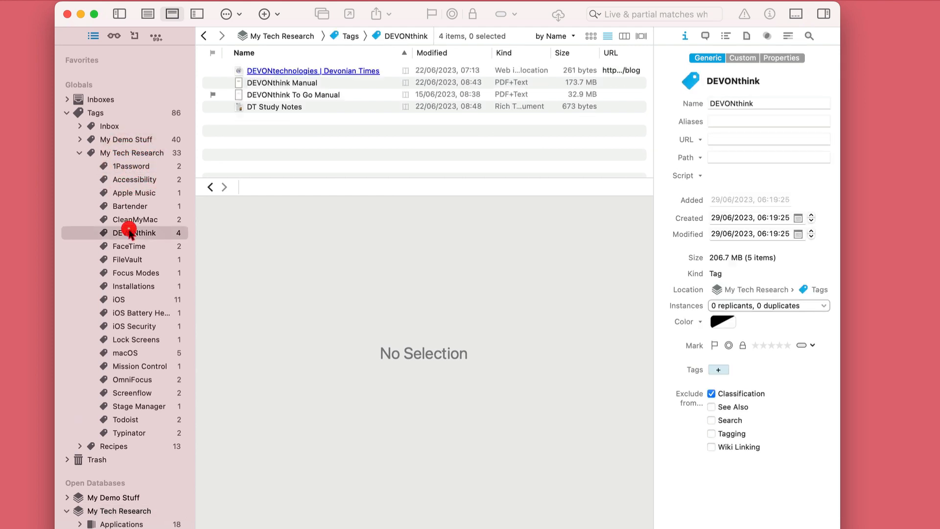
left_click(125, 353)
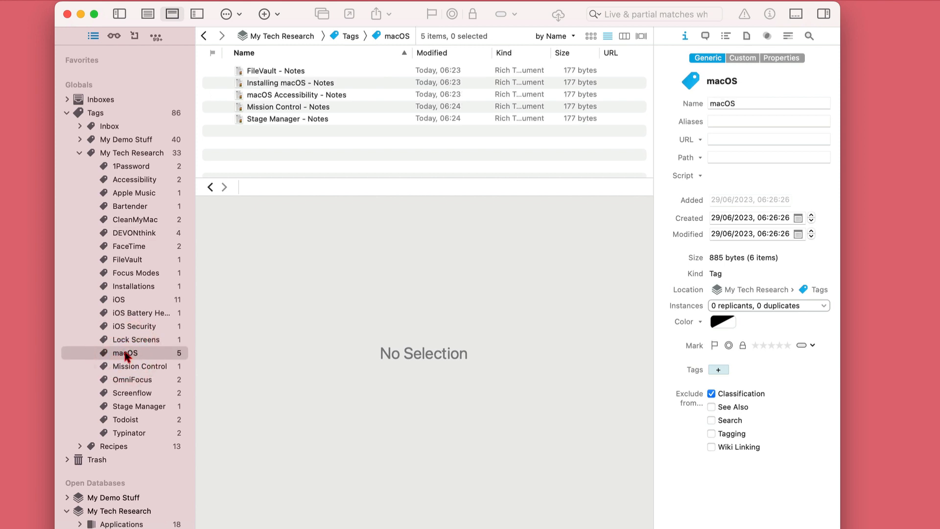
left_click(81, 153)
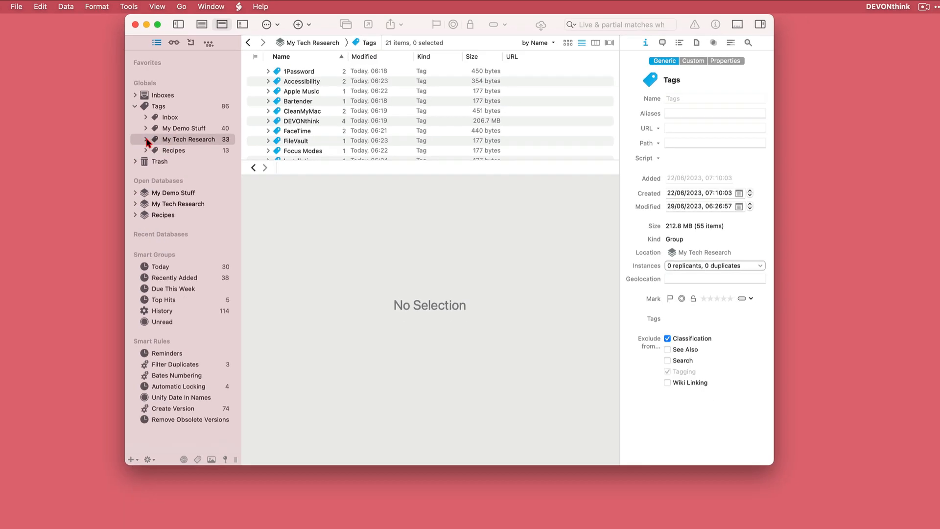
Create a group named Setapp inside the Applications group of the My Tech Research database
left_click(147, 203)
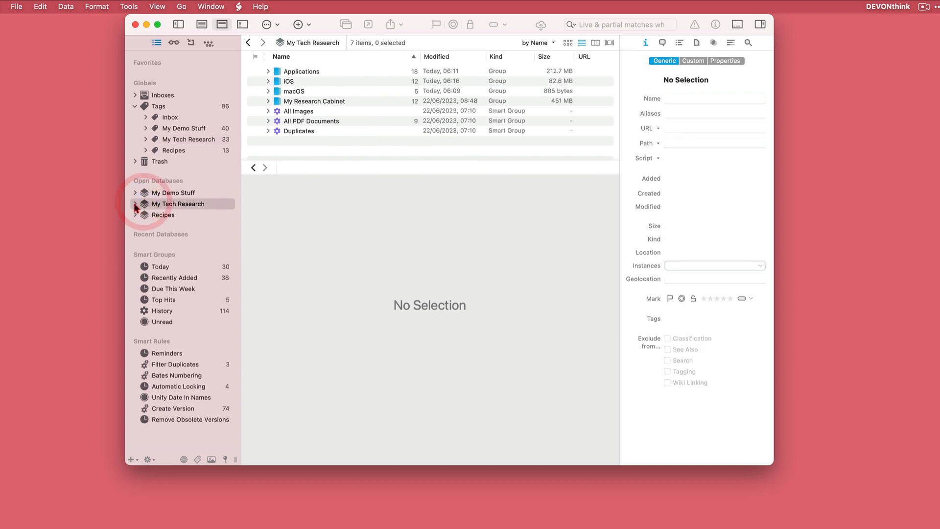
left_click(135, 203)
left_click(165, 218)
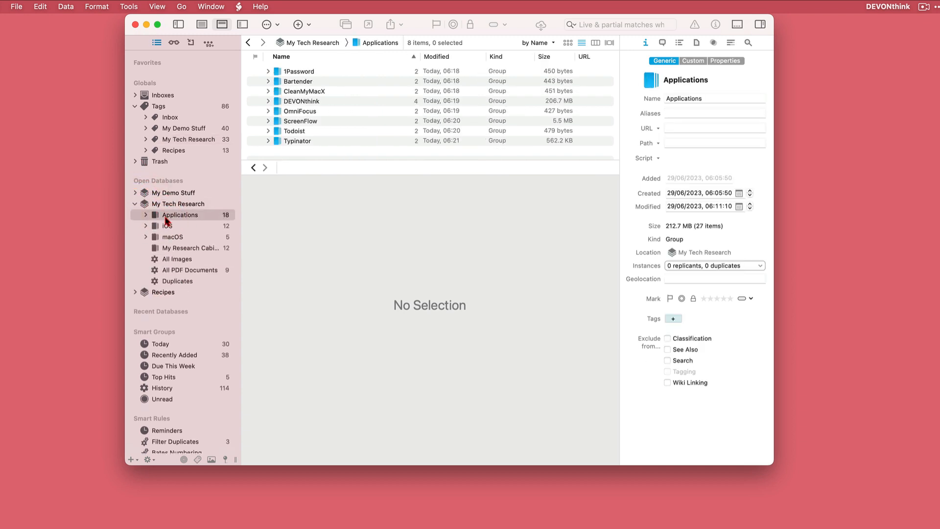
left_click(146, 215)
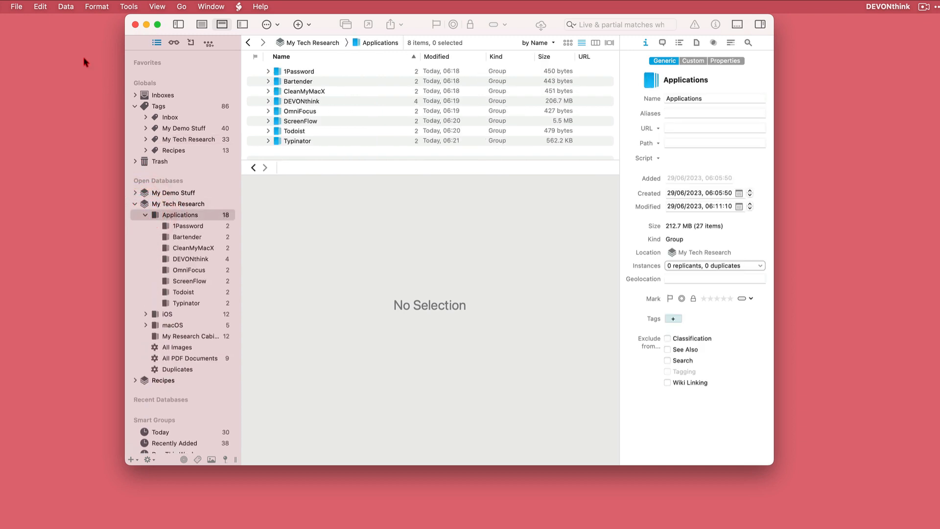
left_click(65, 7)
mouse_move(71, 23)
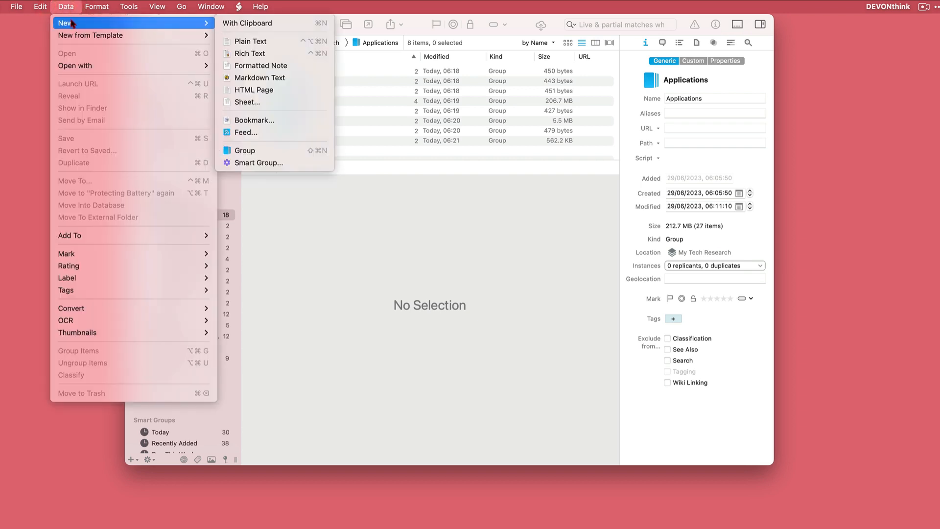
left_click(276, 152)
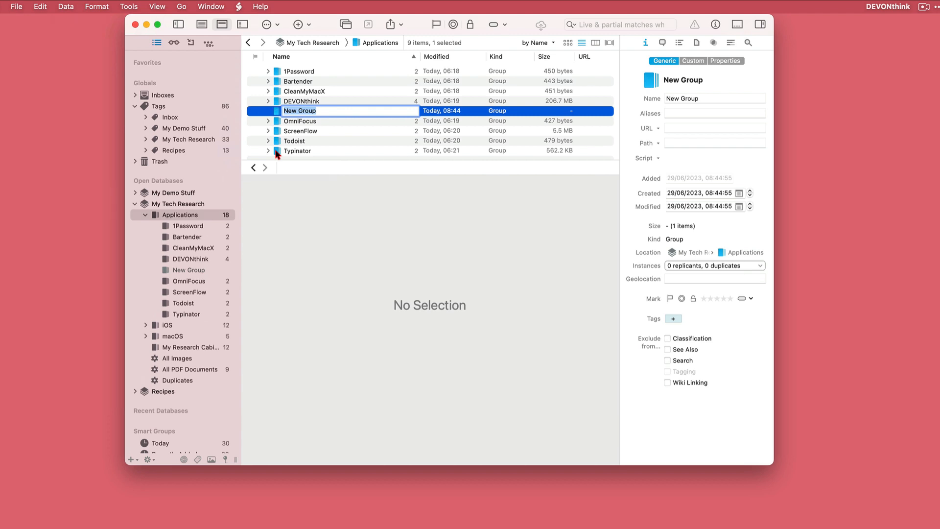
type("Setapp")
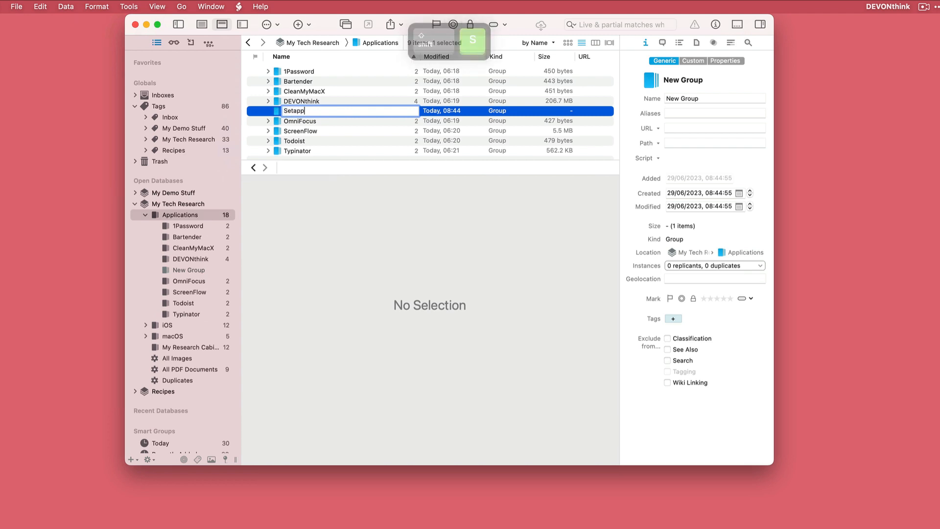
key("Return")
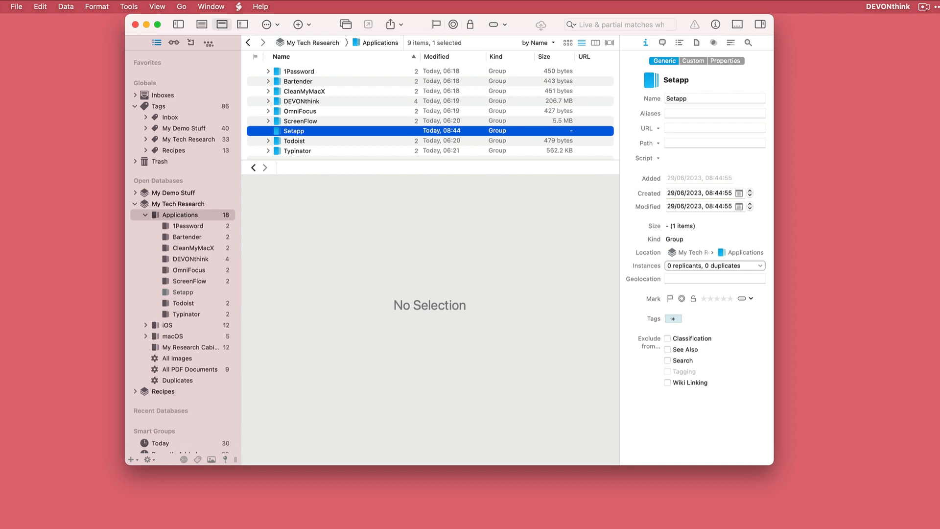
Add another new group named OmniOutliner to the Applications group
key("super+shift+n")
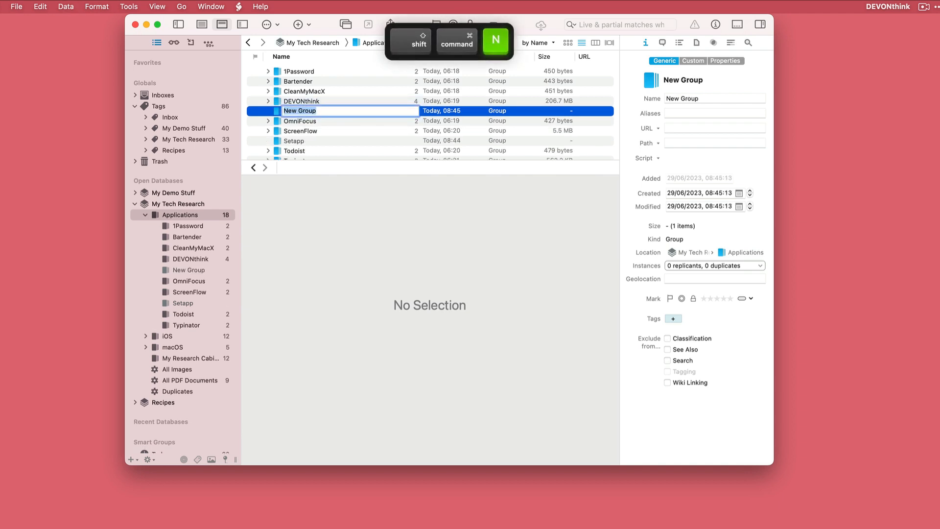
type("OmniOutliner")
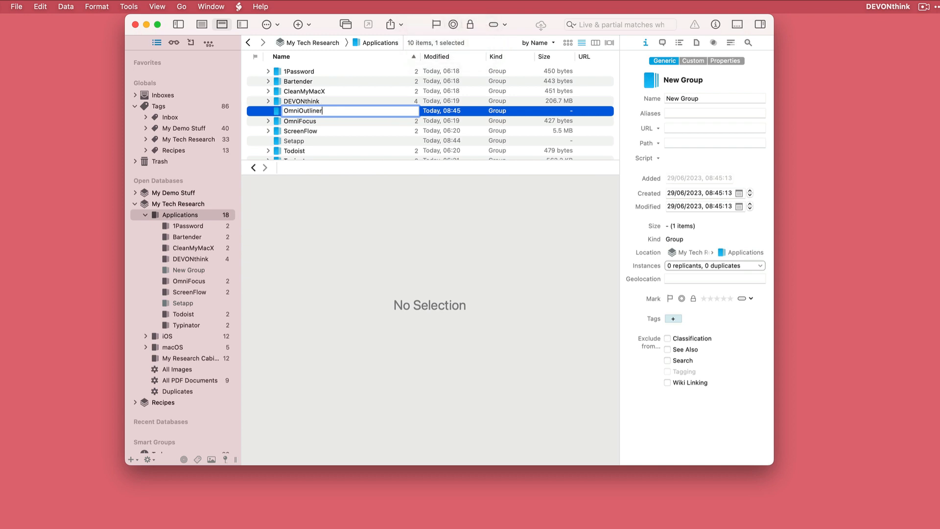
key("Return")
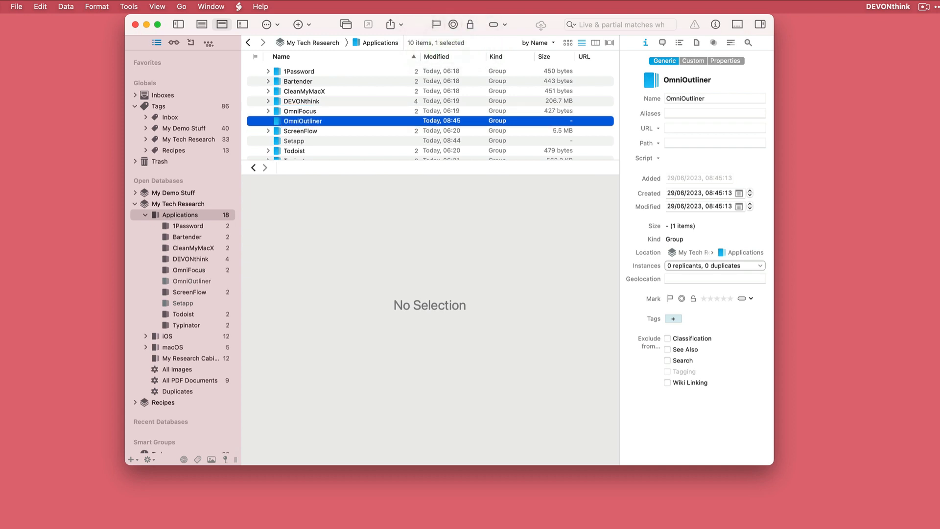
Create a new group named OmniPlan within the Applications group
left_click(277, 25)
mouse_move(277, 40)
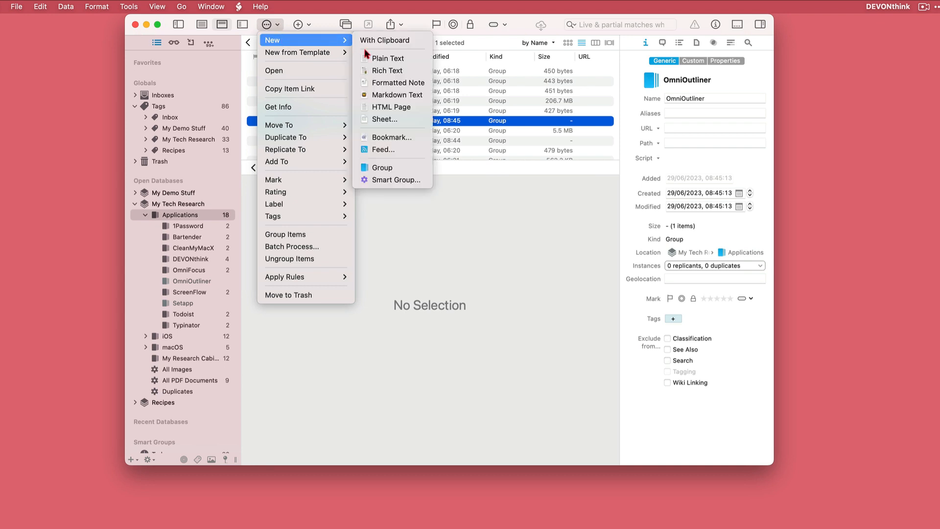
left_click(382, 168)
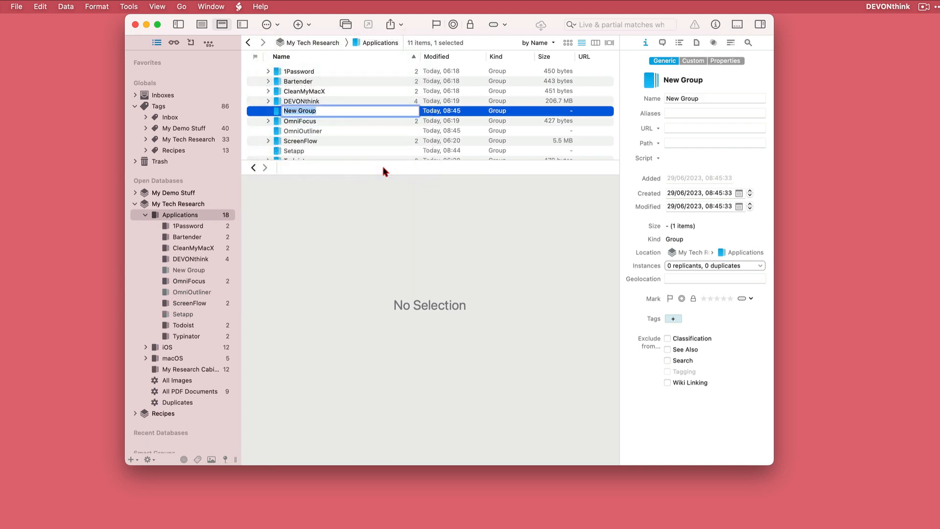
type("OmniPlan")
key("Return")
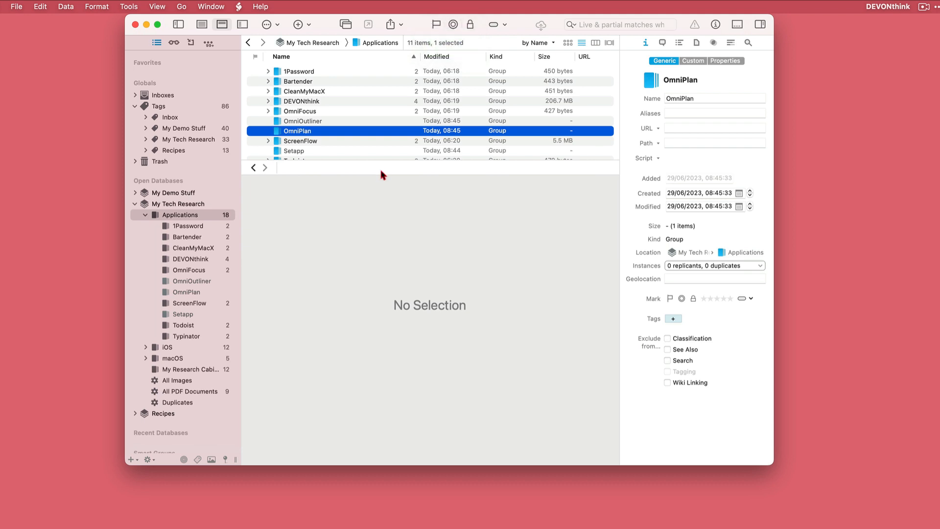
Create a new group named Reeder within the Applications group
right_click(378, 102)
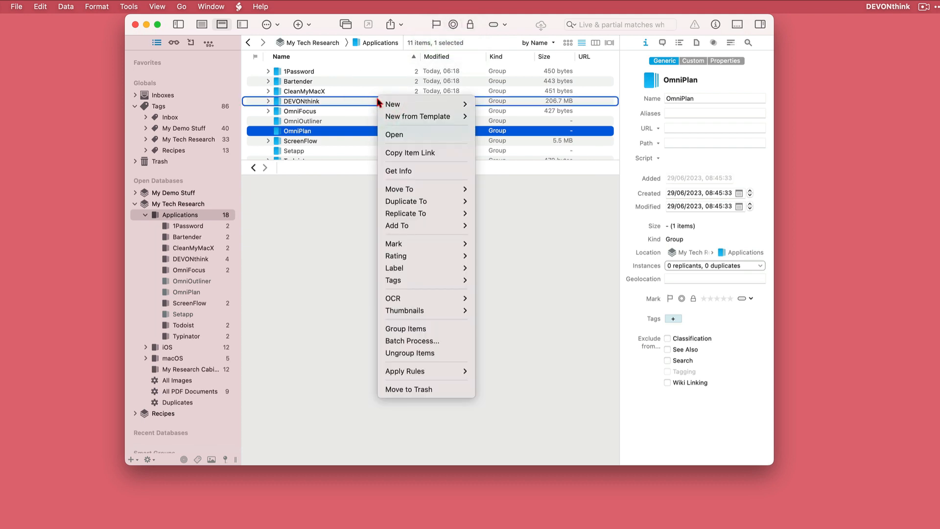
mouse_move(390, 106)
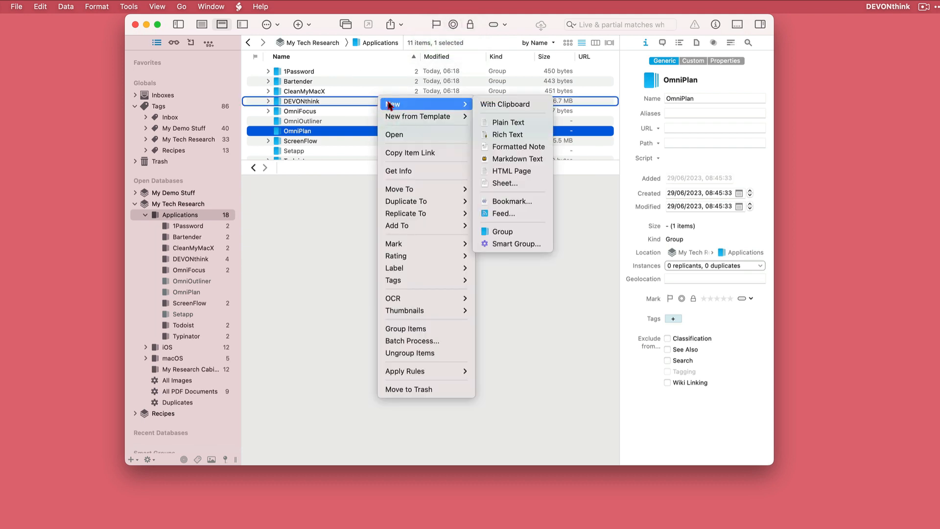
left_click(503, 232)
type("Reeder")
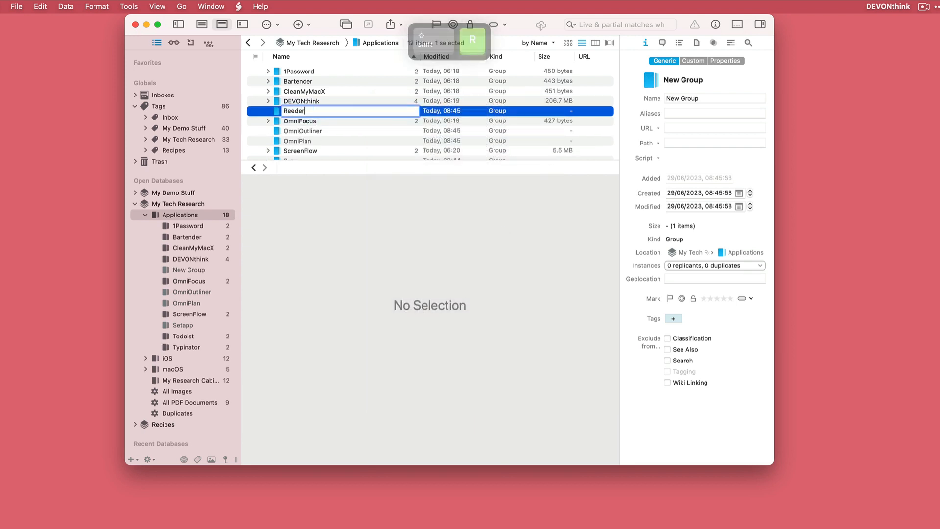
key("Return")
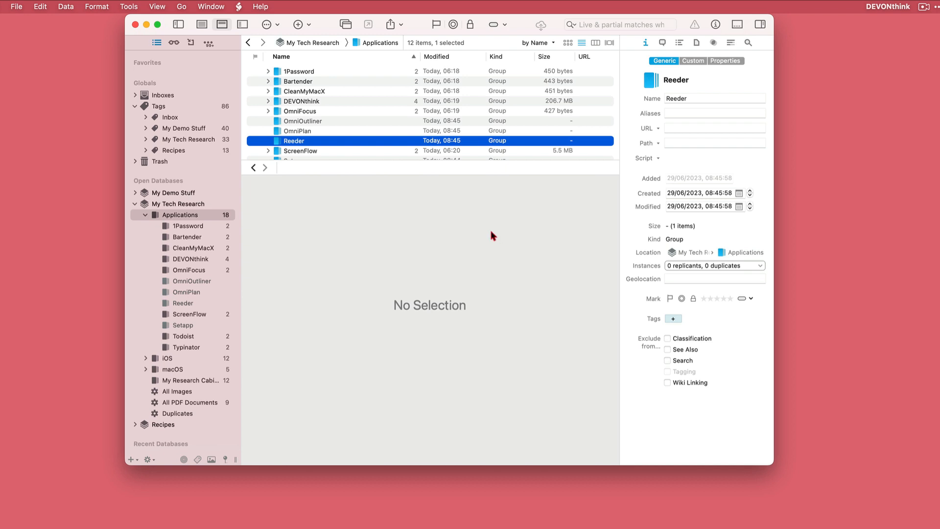
Gather the OmniFocus, OmniOutliner and OmniPlan groups into one new group named Omni Group
left_click(300, 112)
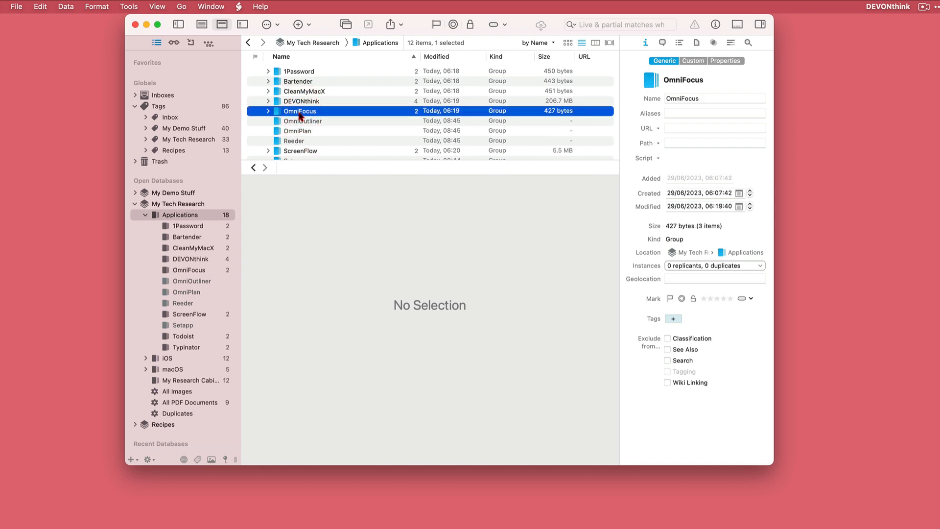
left_click(297, 133, "shift")
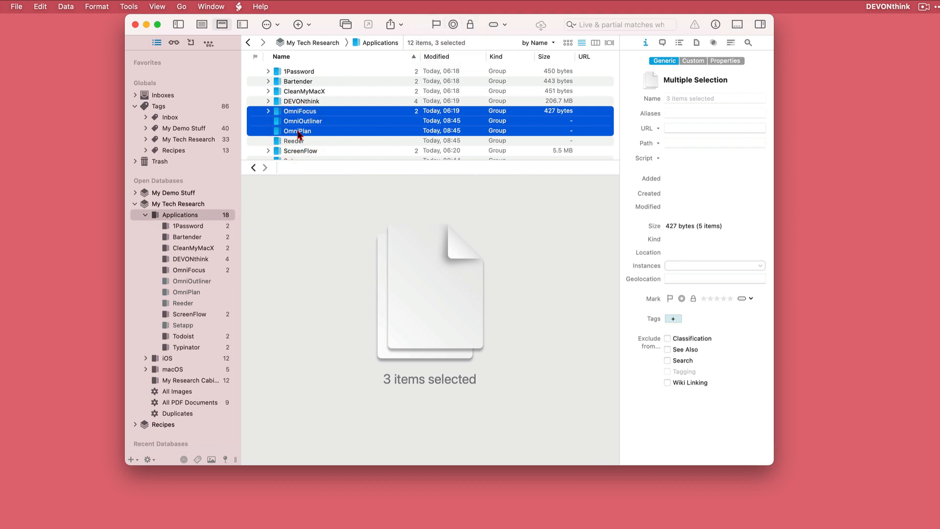
left_click(60, 5)
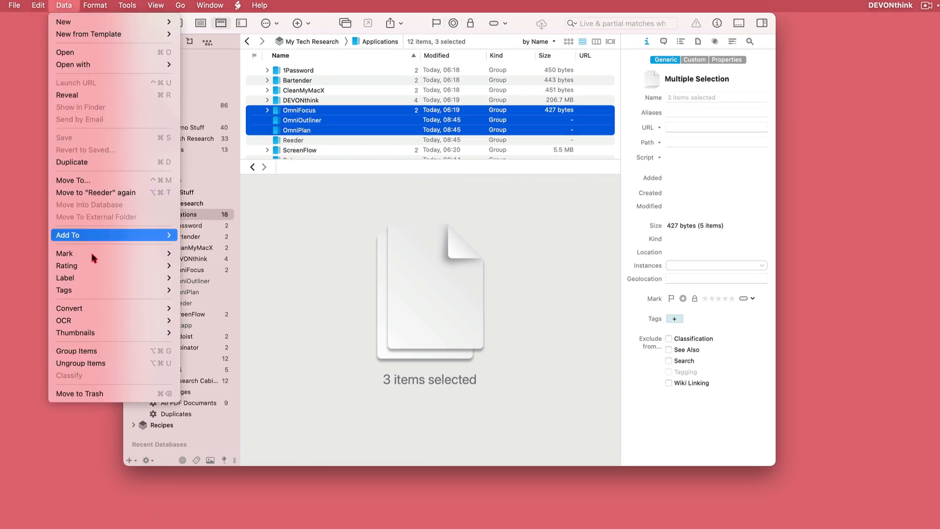
left_click(113, 352)
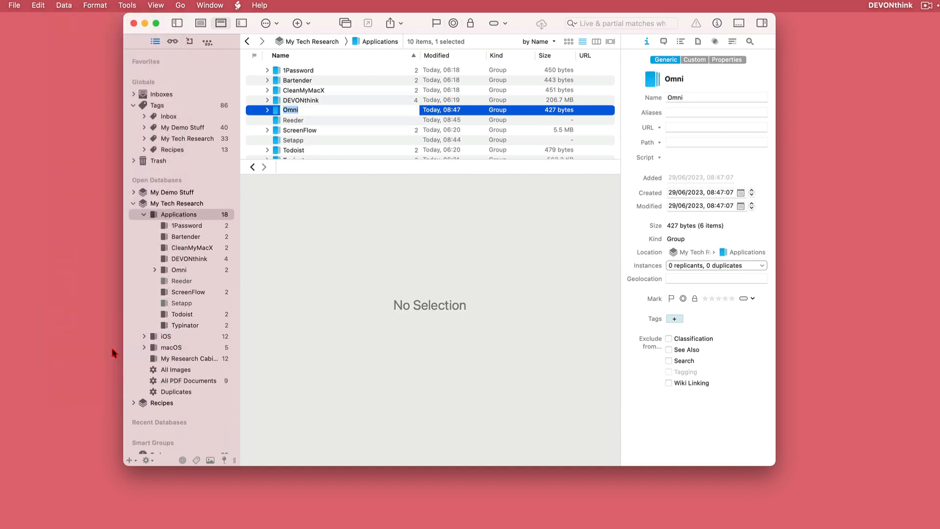
key("Right")
type("Group")
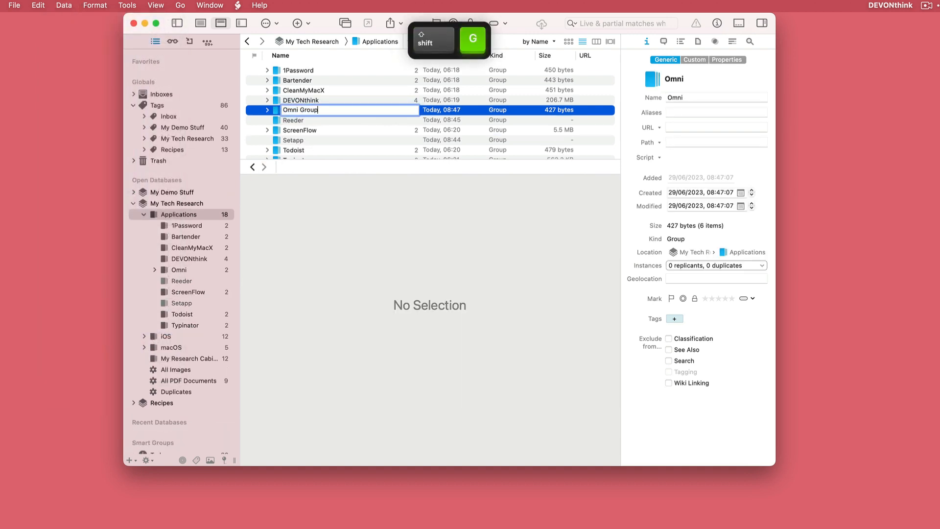
key("Return")
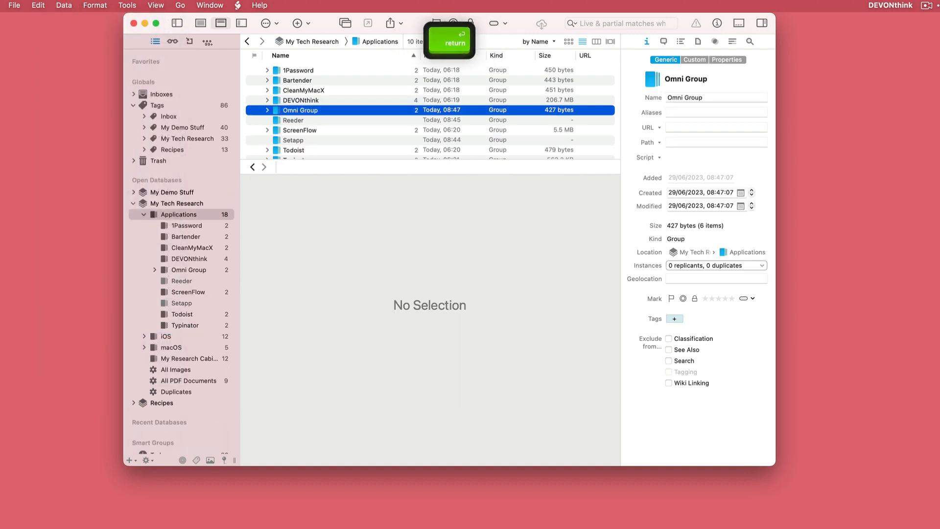
Move the OmniFocus - Notes document out of the OmniFocus group and up into its parent Omni Group
left_click(268, 111)
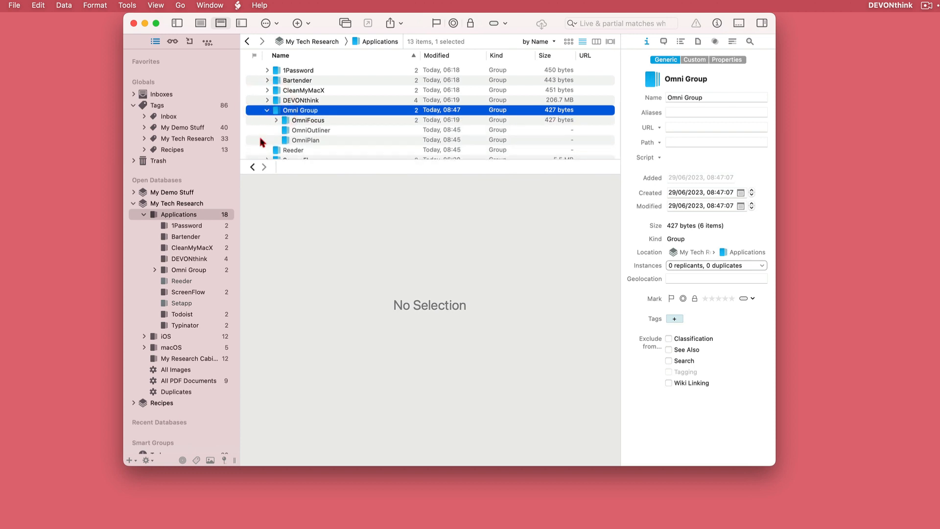
left_click(155, 270)
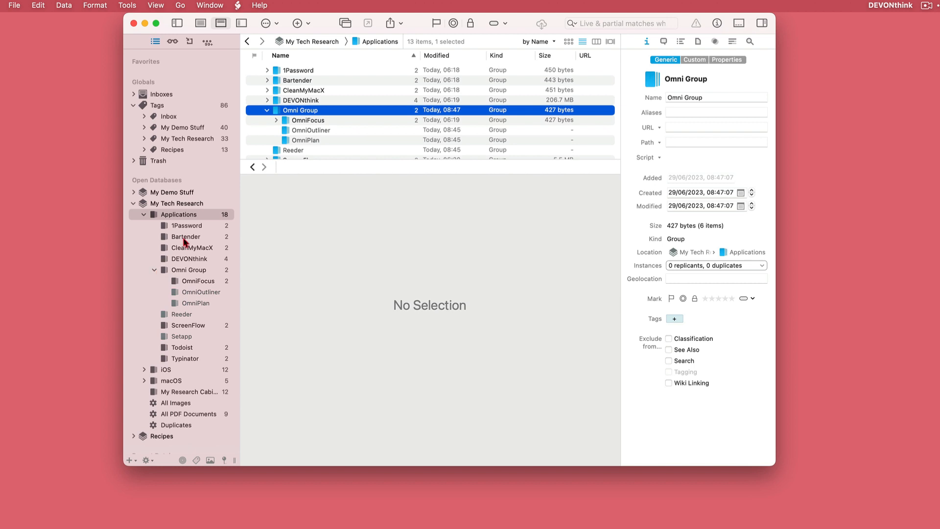
left_click(275, 121)
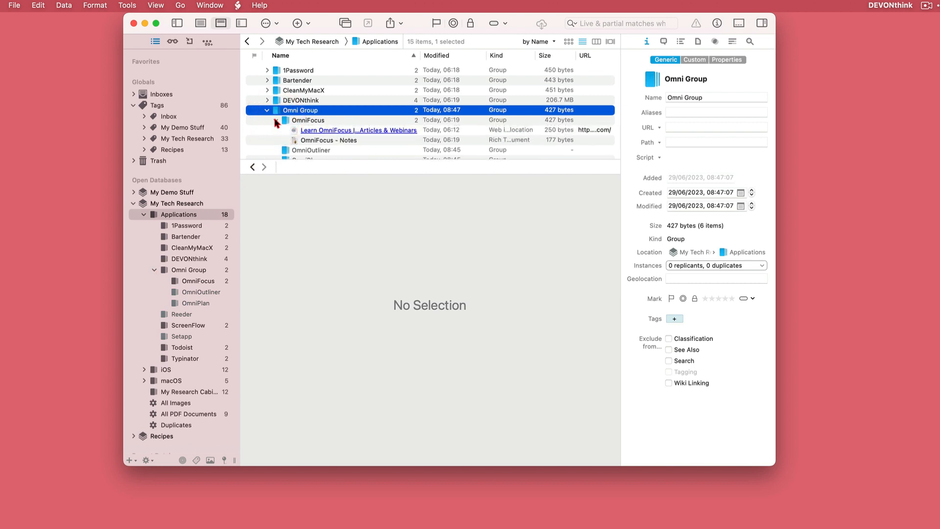
left_click(318, 141)
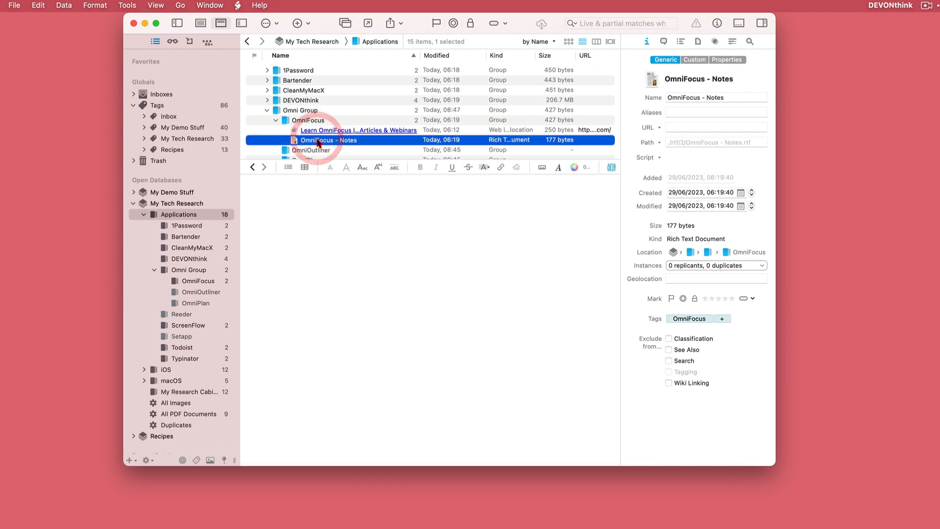
left_click_drag(317, 141, 308, 111)
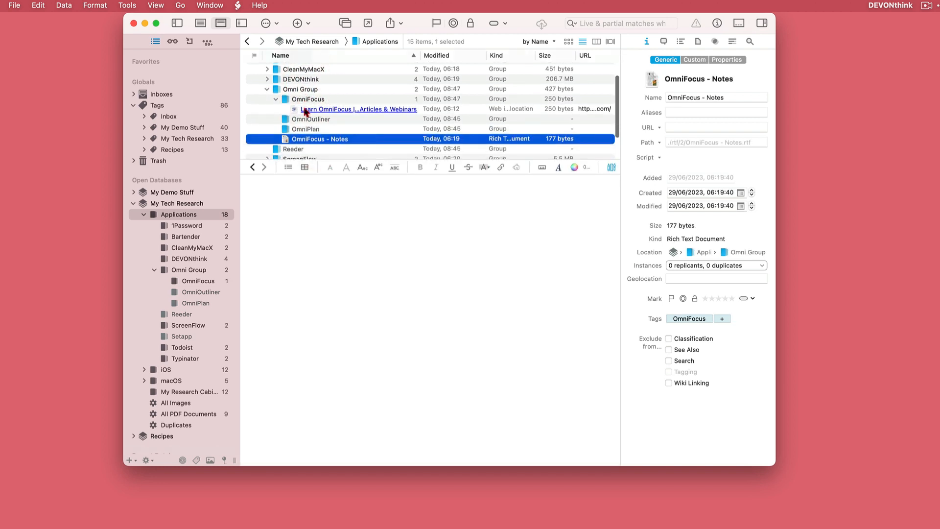
Display the contents of Omni Group and move the OmniFocus - Notes document back into the OmniFocus group
left_click(201, 270)
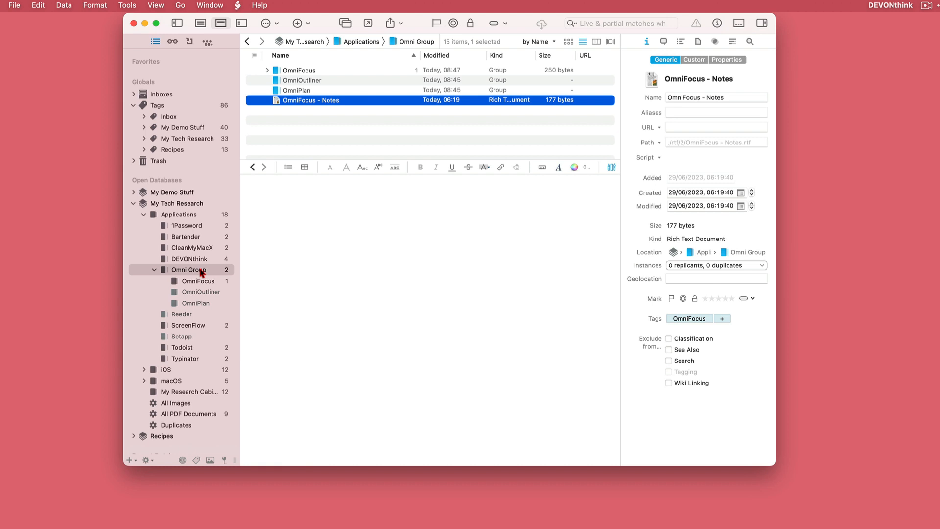
left_click(277, 23)
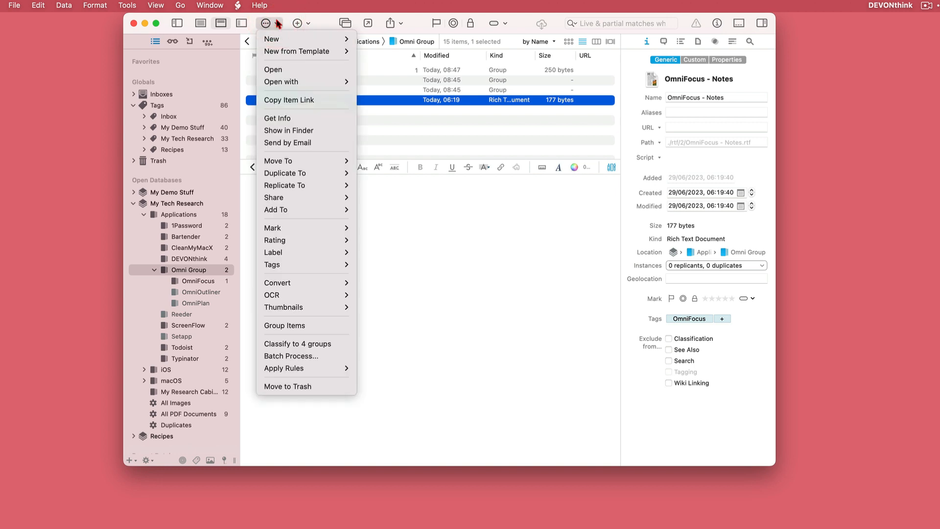
mouse_move(313, 162)
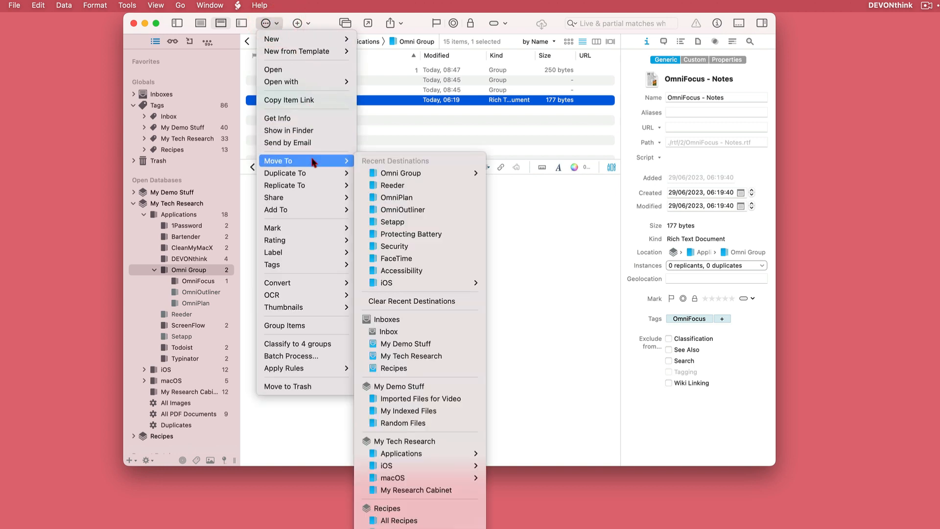
mouse_move(400, 174)
left_click(516, 179)
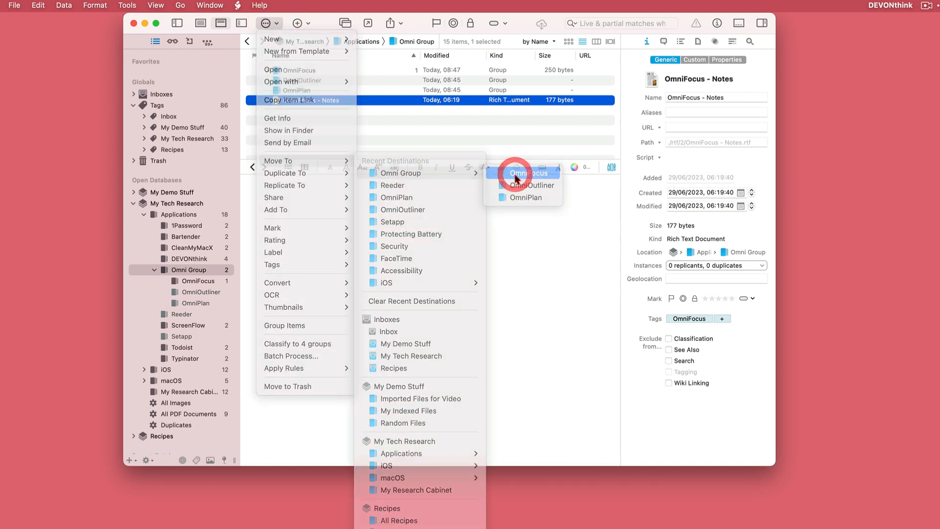
Expand the OmniFocus group and send its OmniFocus - Notes document to the recent destination Omni Group
left_click(308, 71)
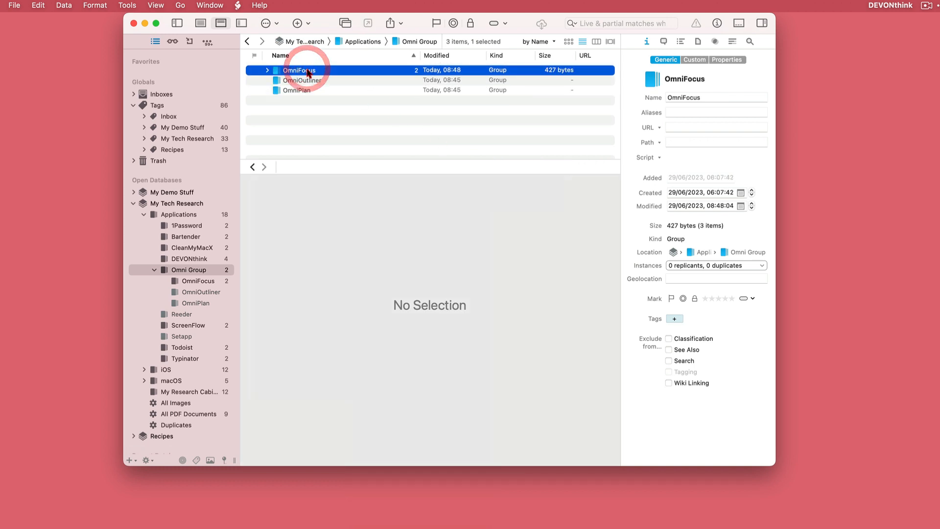
left_click(268, 70)
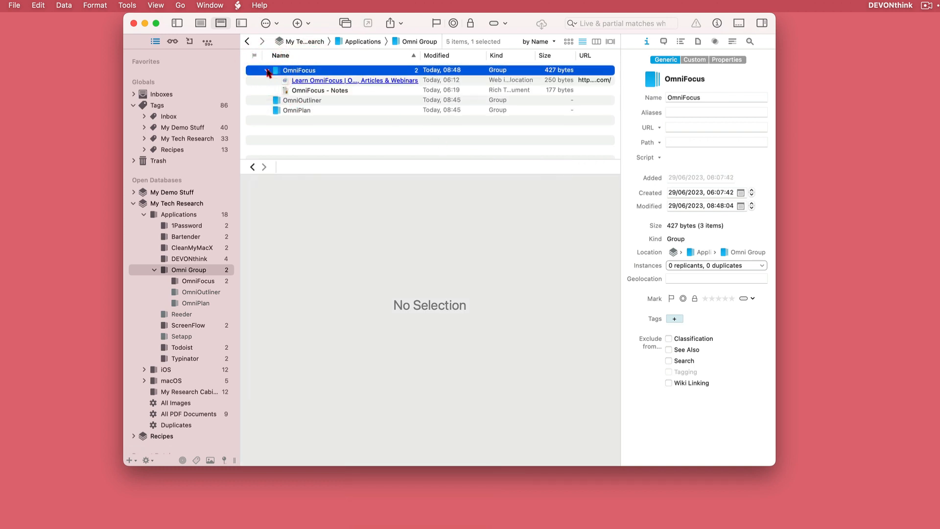
right_click(312, 91)
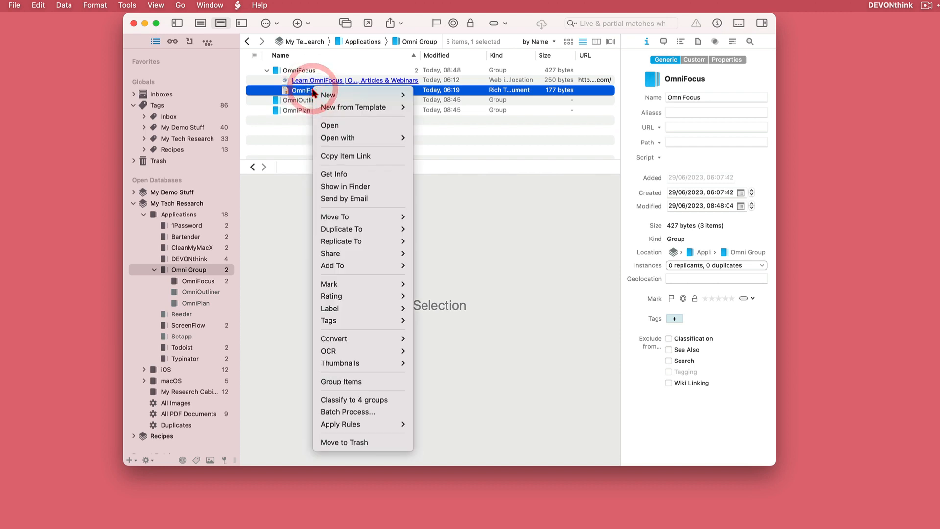
mouse_move(354, 217)
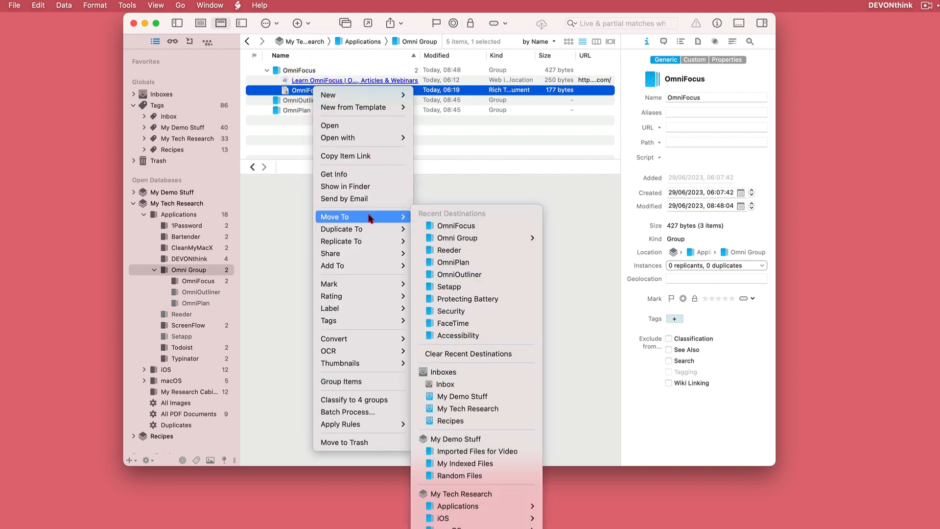
left_click(460, 238)
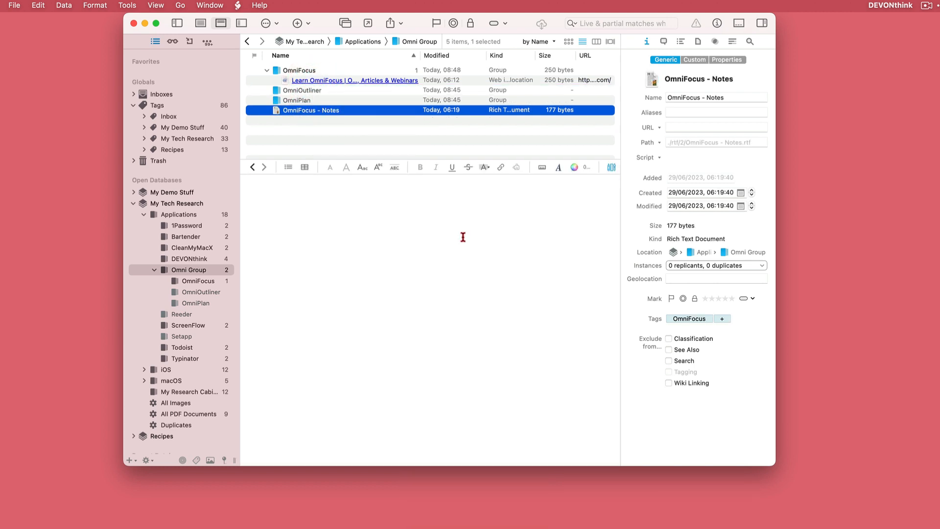
Return the OmniFocus - Notes document to the OmniFocus group, finding the destination by searching for "omni"
left_click(70, 6)
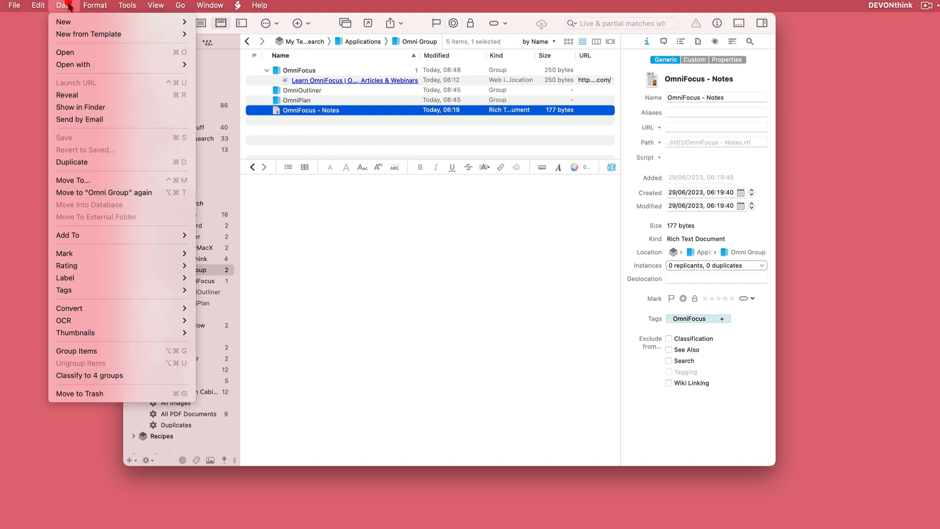
left_click(100, 181)
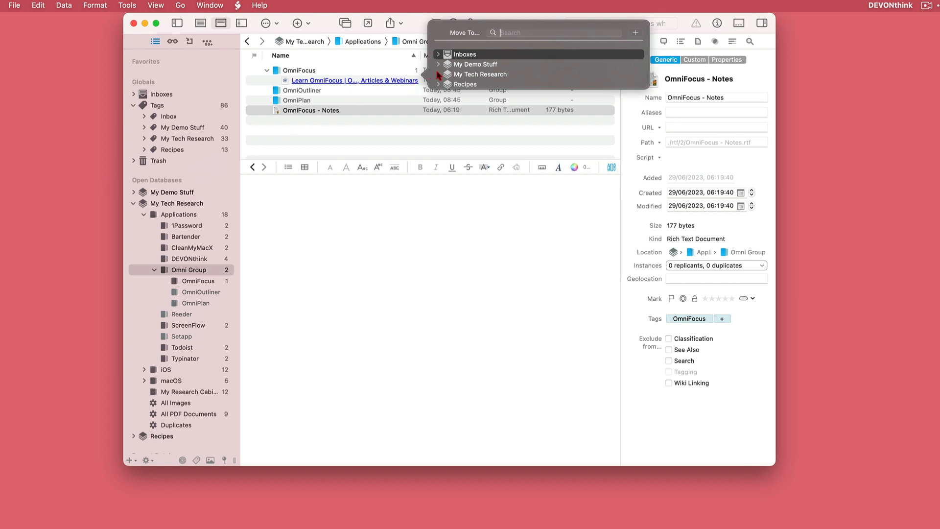
type("omni")
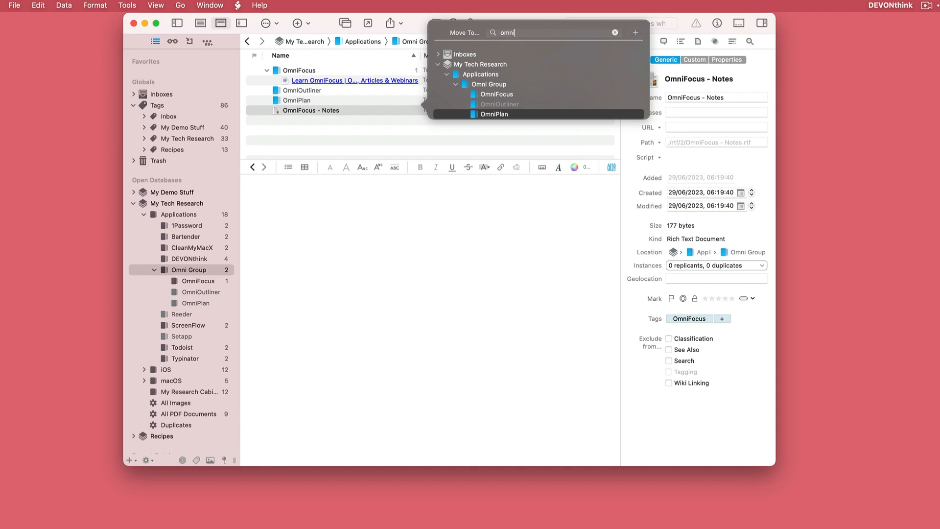
key("Up")
key("Up")
key("Return")
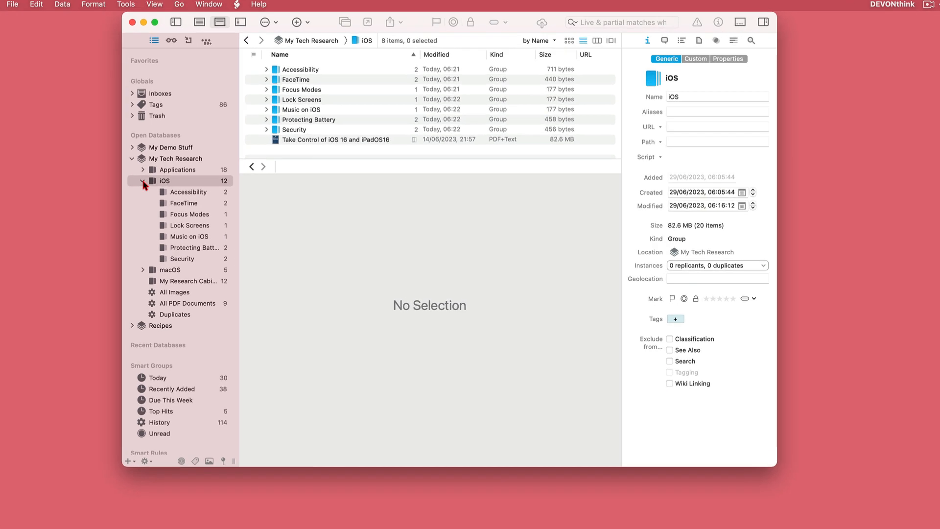
Select the Battery Health - Notes document in the iOS group's Protecting Battery subgroup and show the tags bar
left_click(186, 248)
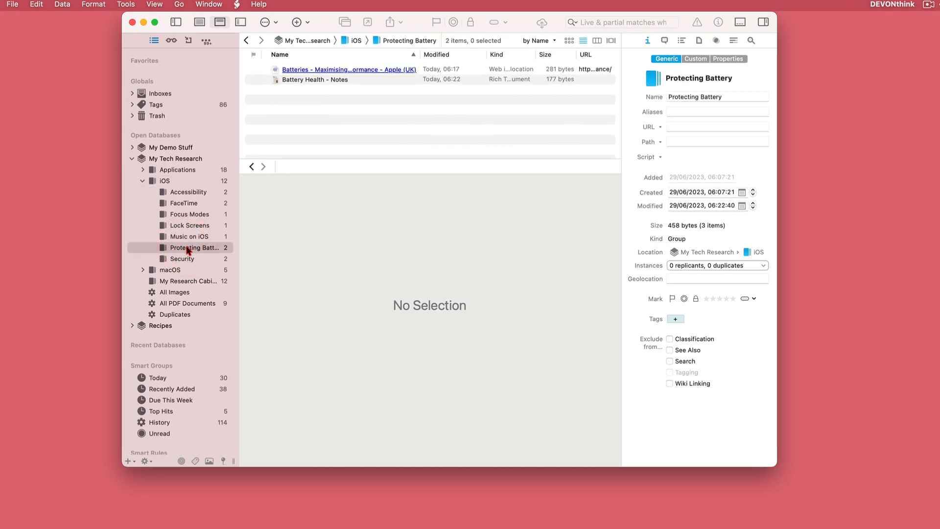
left_click(335, 80)
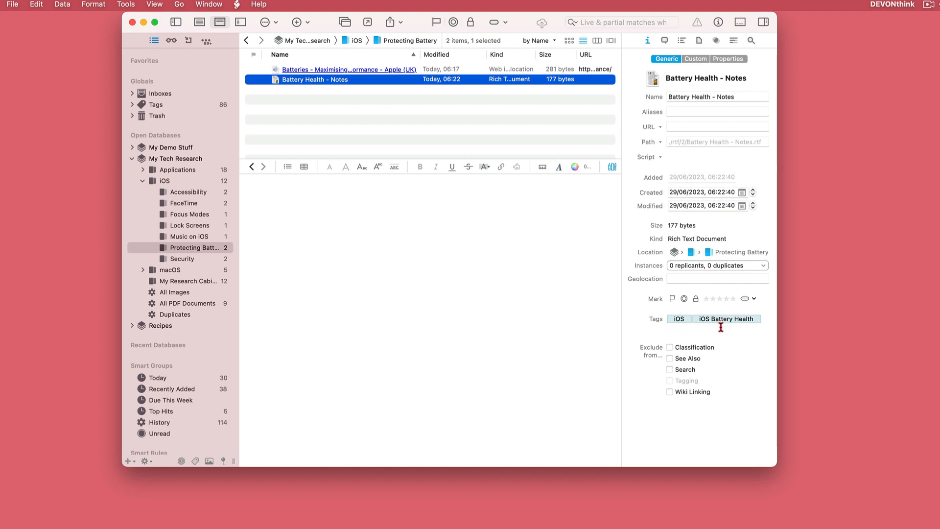
left_click(155, 4)
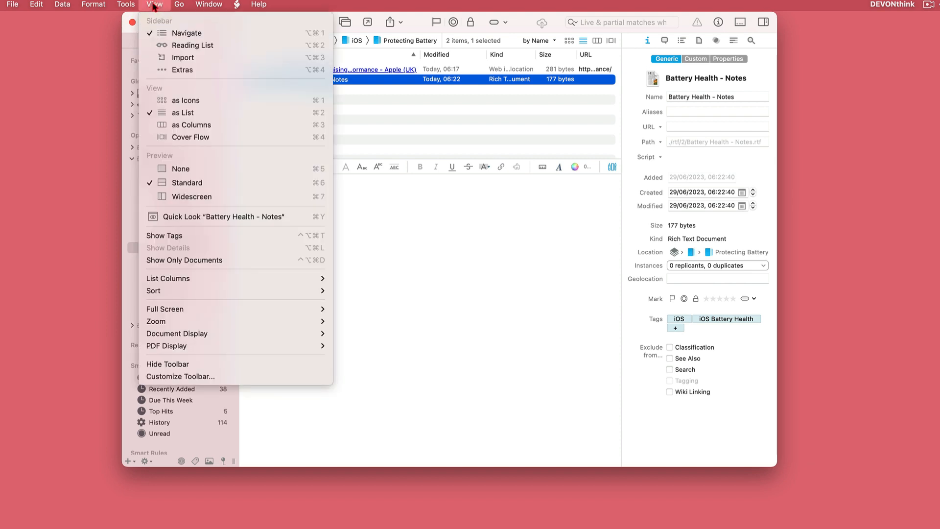
left_click(195, 236)
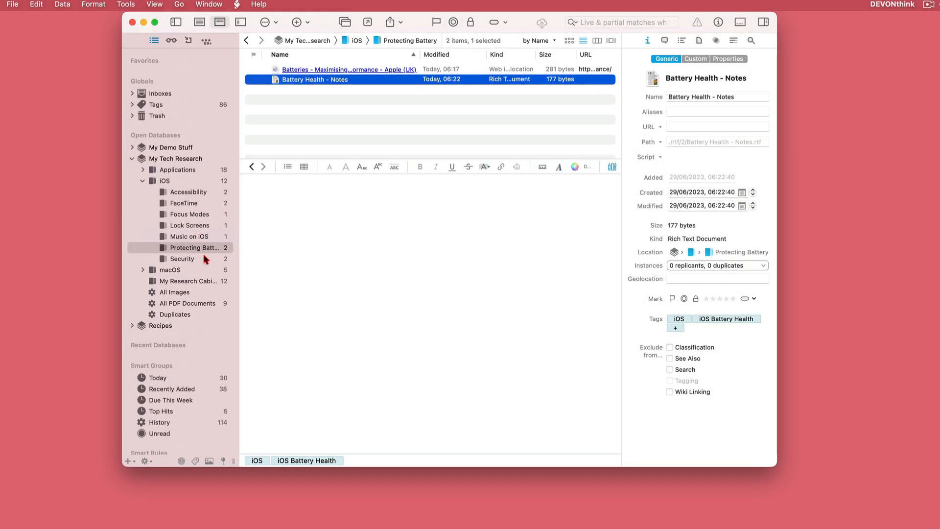
Add the tag To Study to the Battery Health - Notes document
left_click(360, 460)
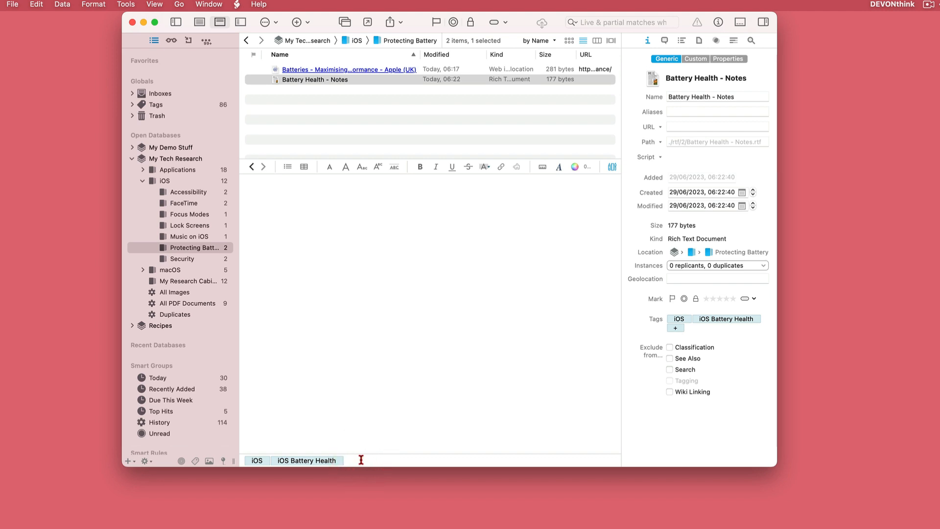
type("To S")
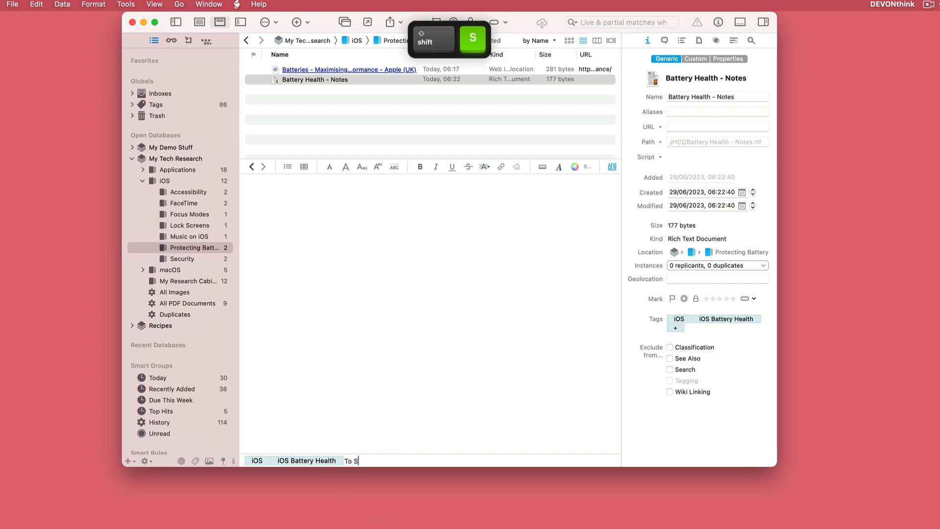
type("tudy")
key("Return")
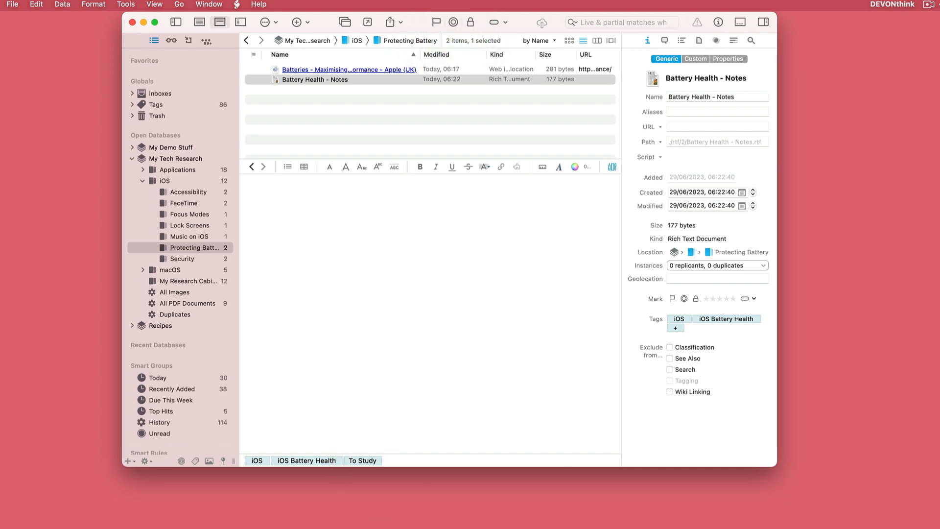
left_click(391, 377)
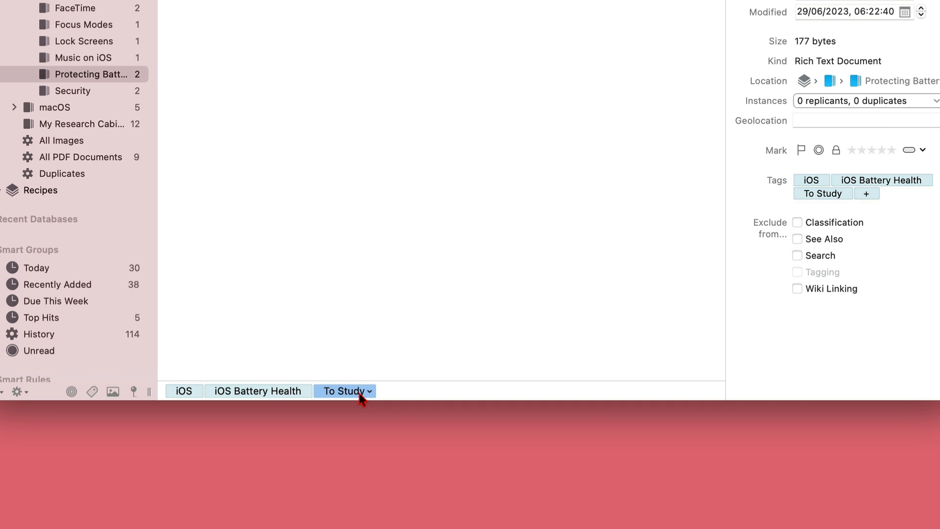
Set the colour of the Battery Health - Notes document's To Study tag to orange in the tag's info
left_click(370, 392)
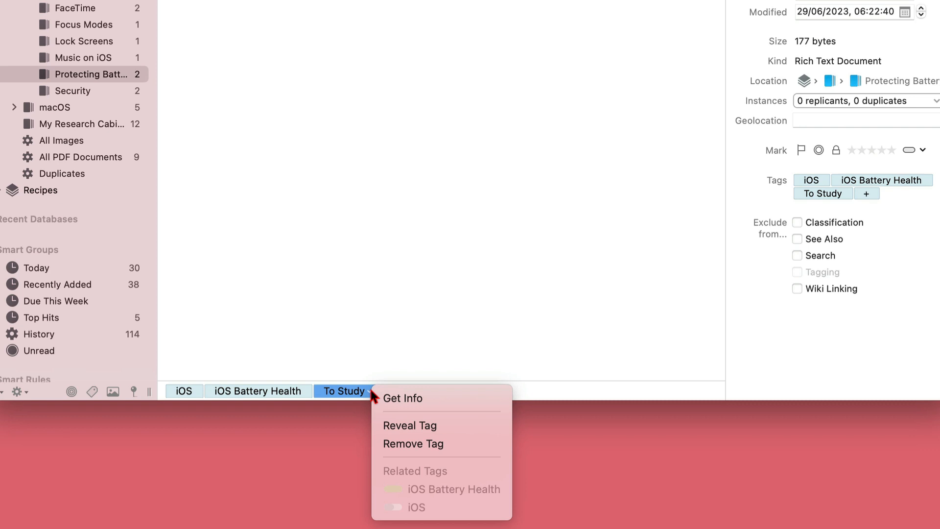
left_click(475, 405)
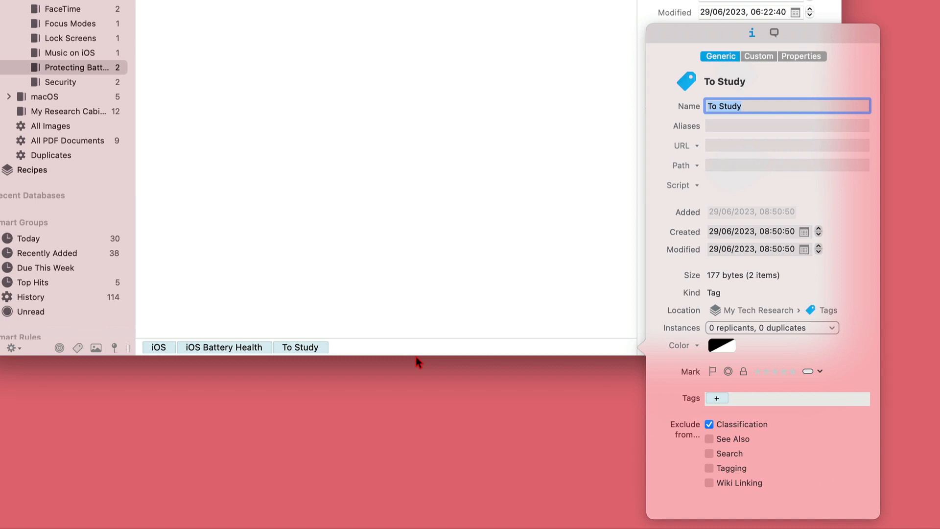
left_click(730, 349)
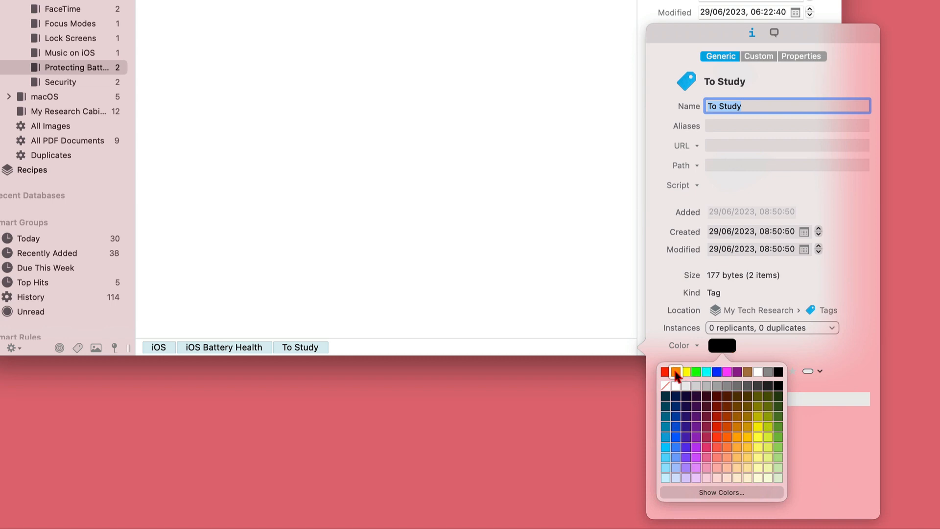
left_click(676, 372)
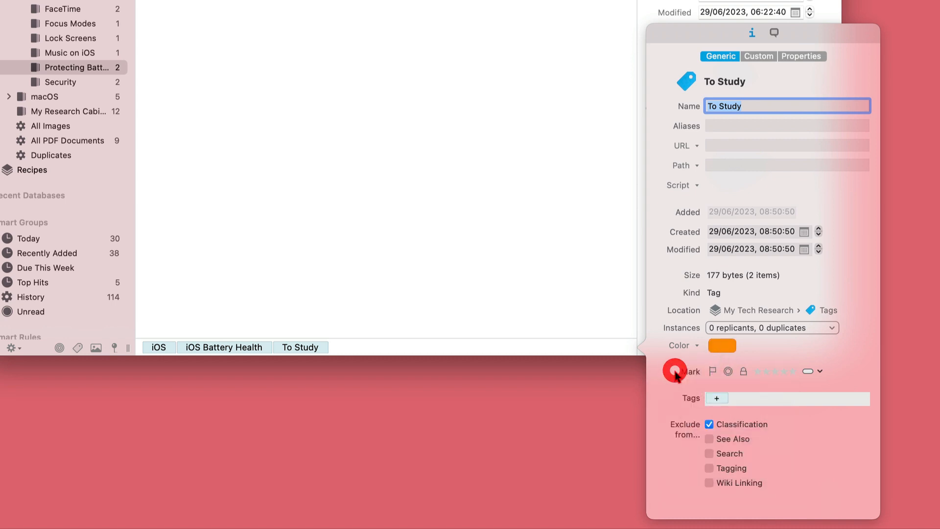
left_click(591, 356)
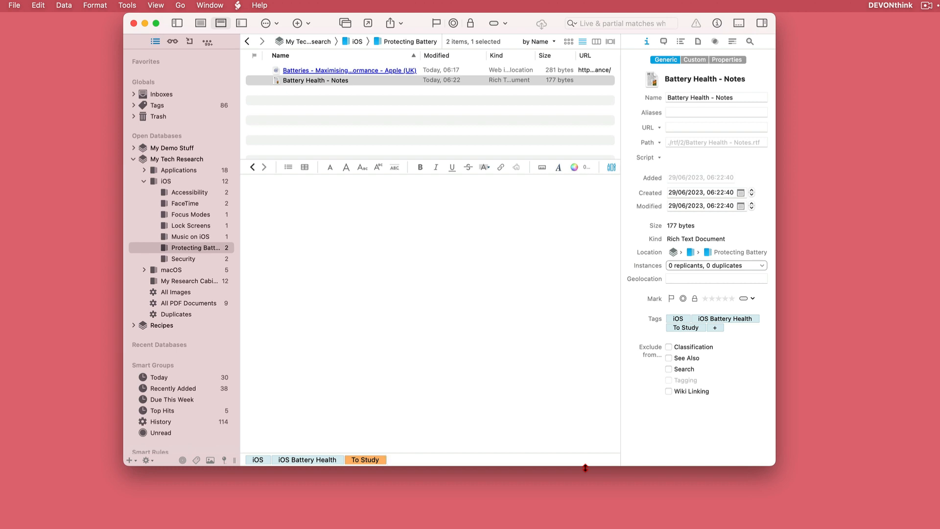
Reveal the To Study tag and expand the global Tags to list the tags of My Tech Research
left_click(382, 461)
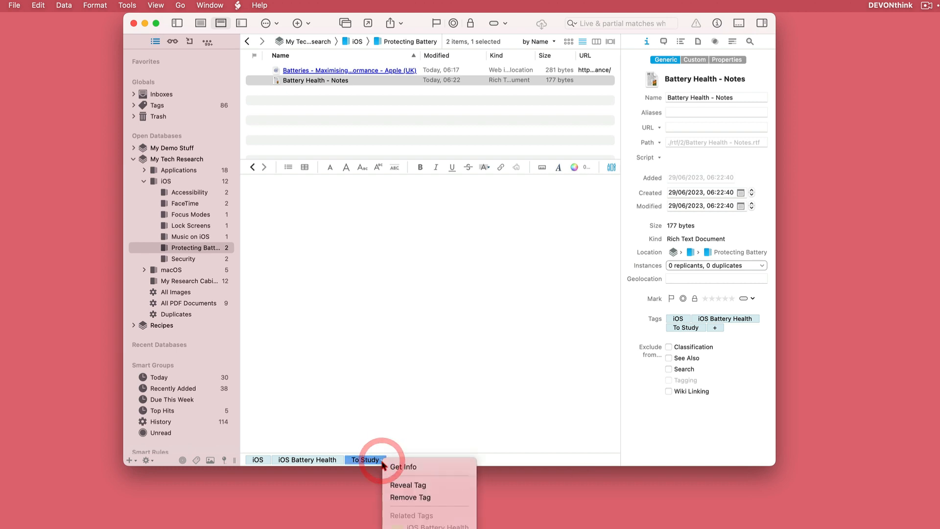
left_click(438, 486)
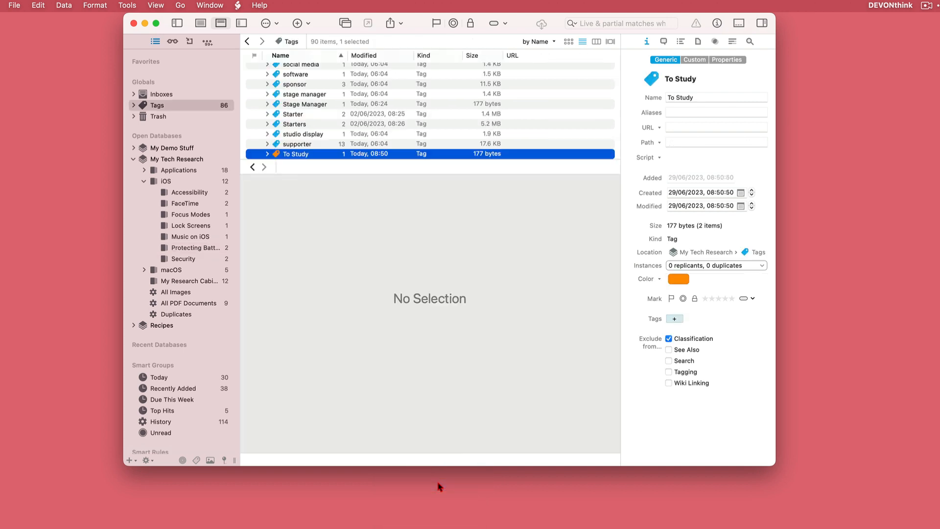
left_click(133, 106)
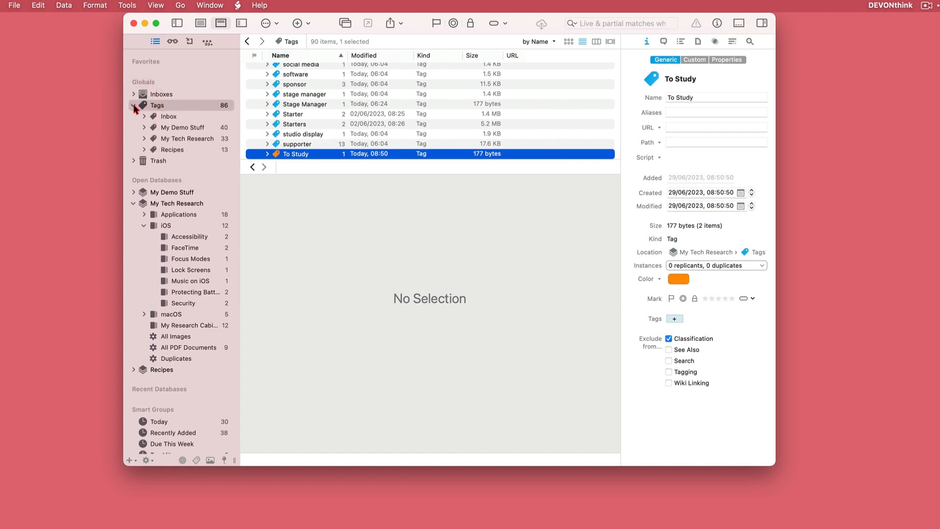
left_click(144, 139)
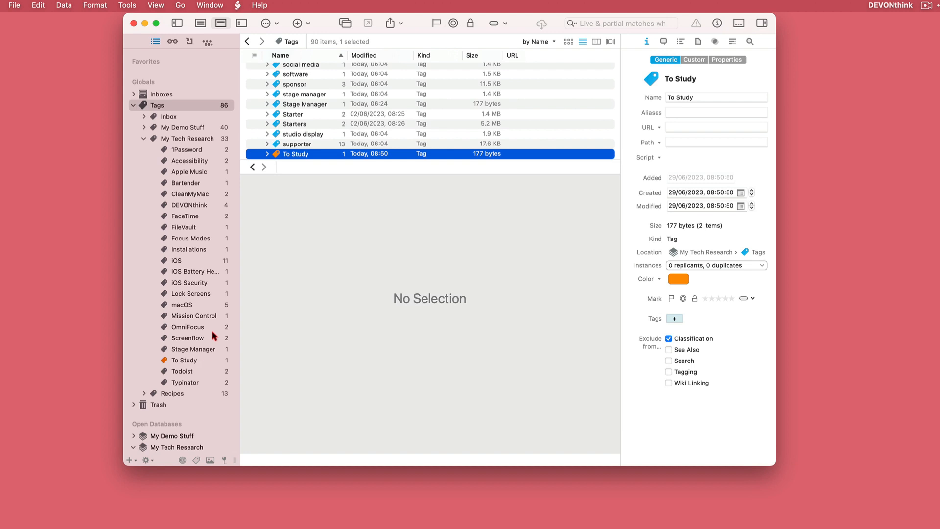
Add the existing iOS tag to the Get started with 1Password document under the 1Password tag, and show the items tagged iOS
left_click(190, 152)
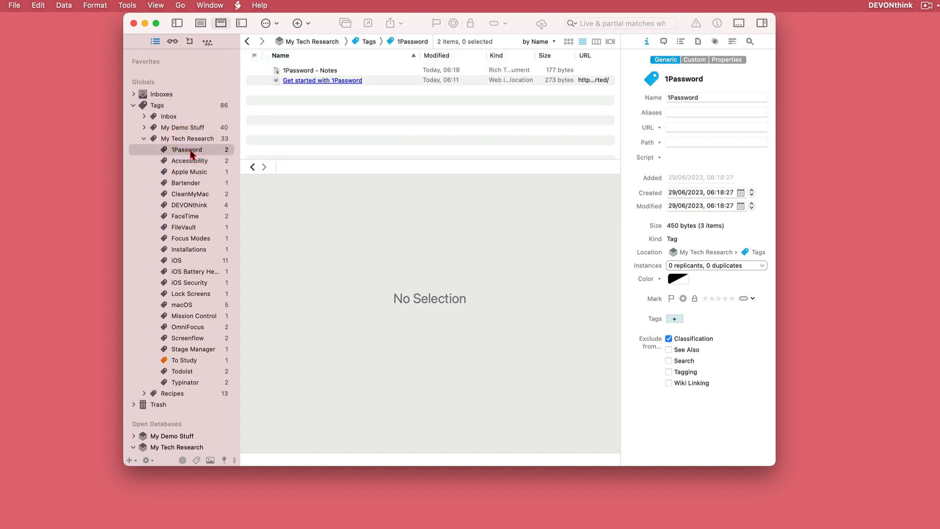
left_click(267, 81)
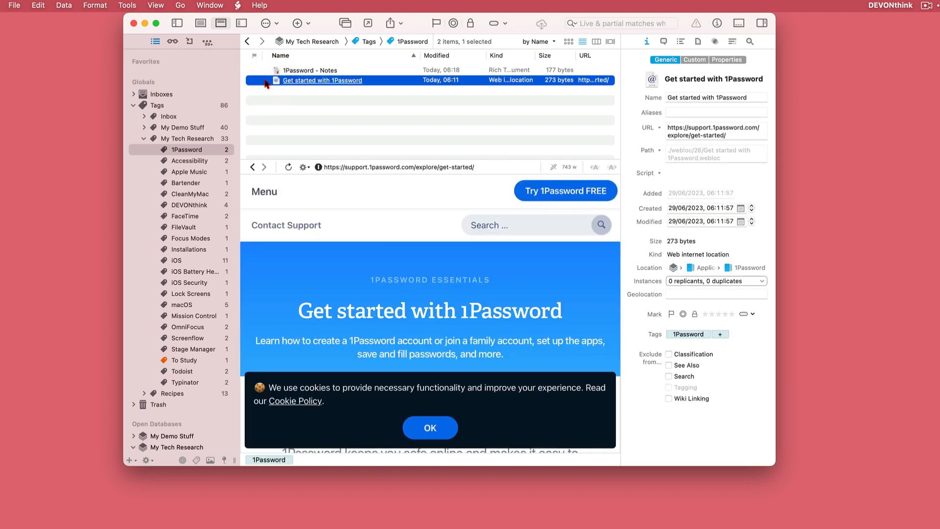
left_click(316, 458)
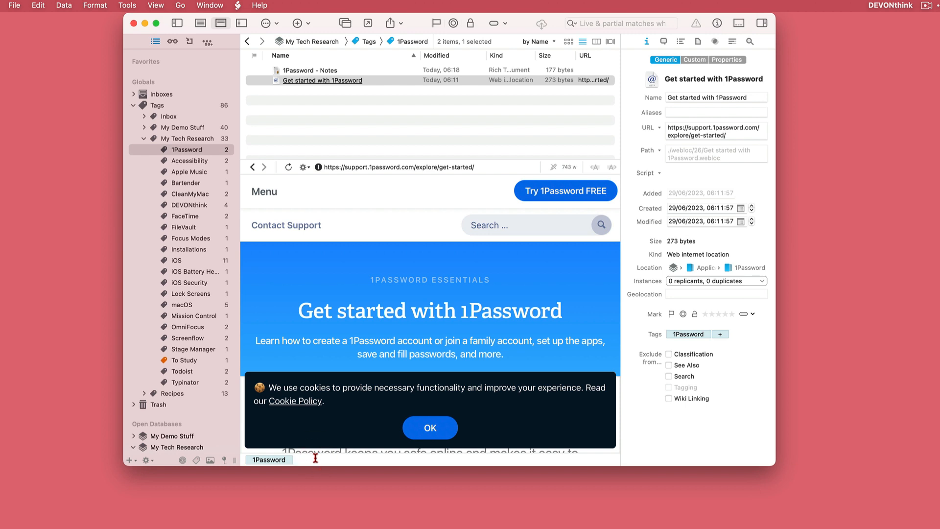
type("ios")
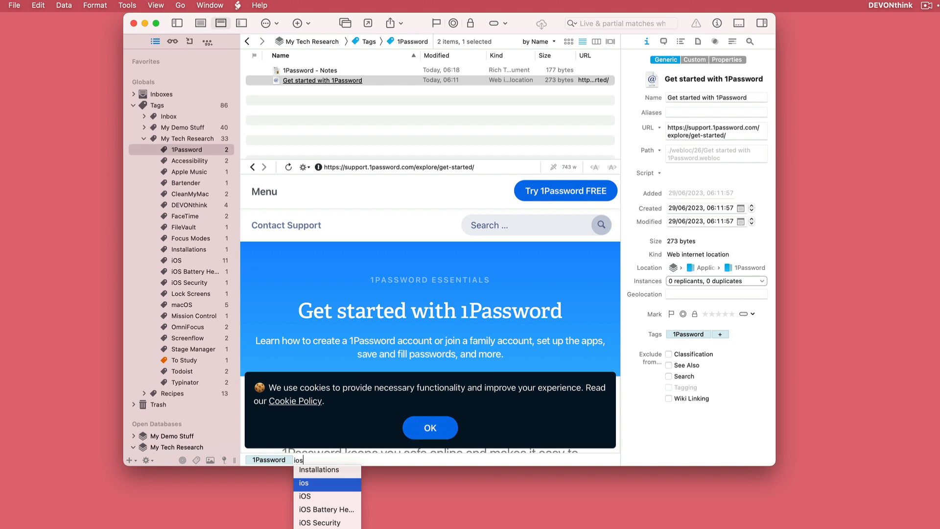
key("Down")
key("Return")
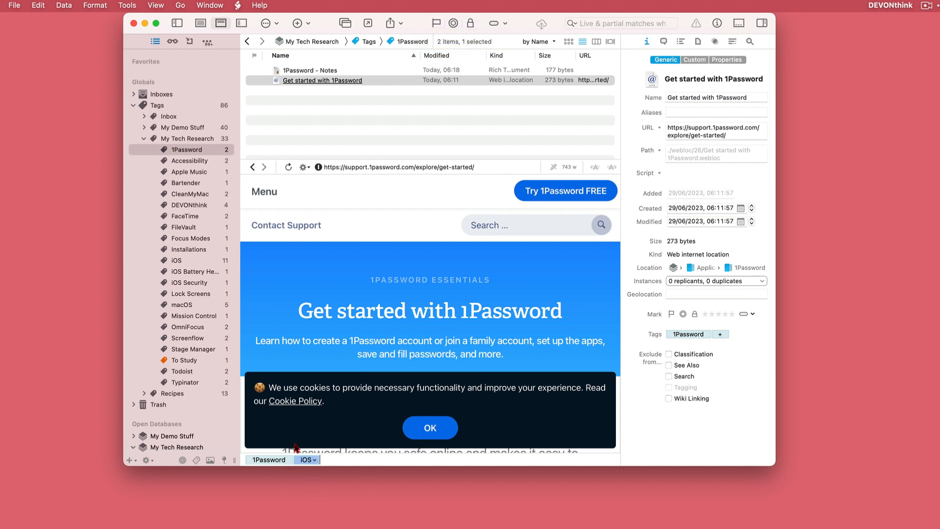
left_click(195, 261)
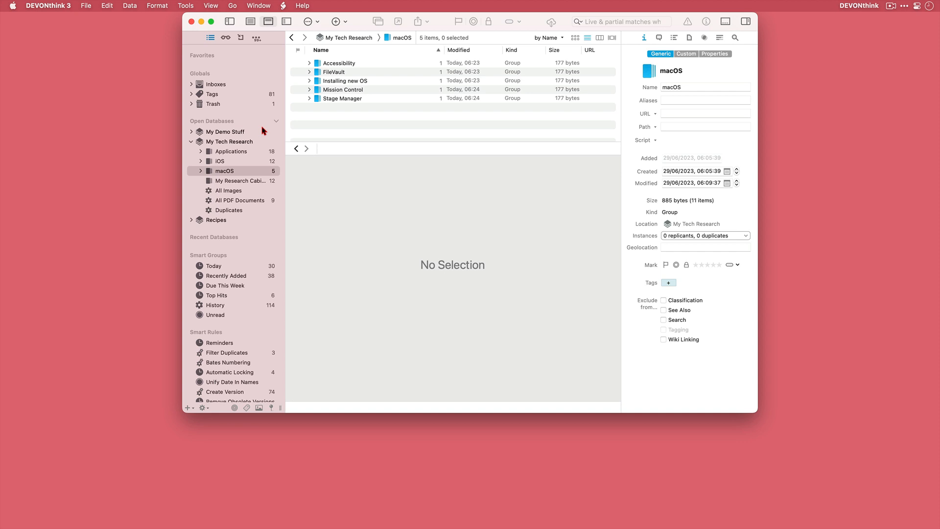
Expand the macOS group and show the macOS Accessibility - Notes document in its Accessibility subgroup
left_click(309, 63)
left_click(338, 72)
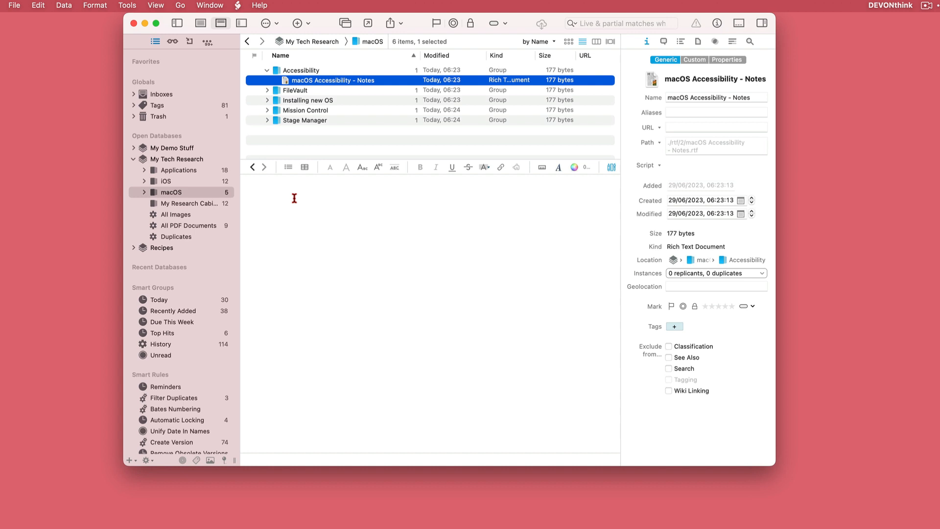
left_click(145, 193)
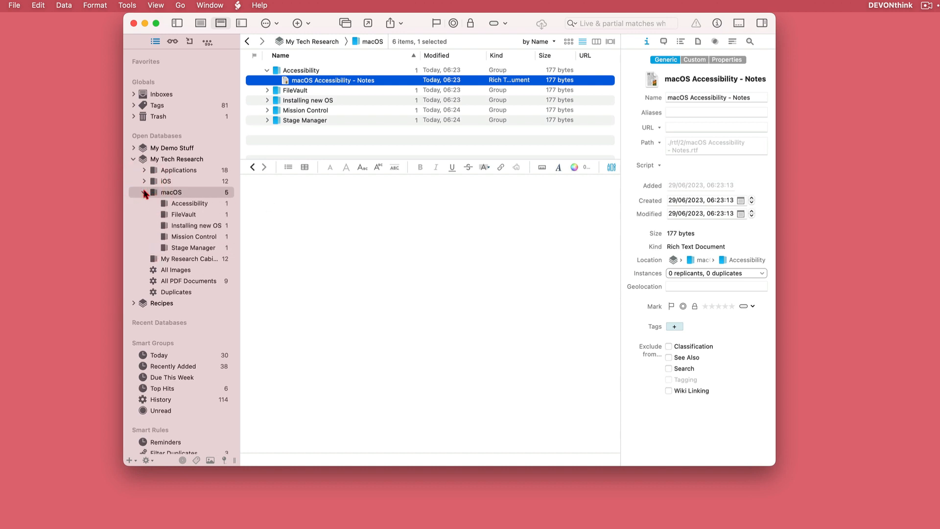
left_click(204, 206)
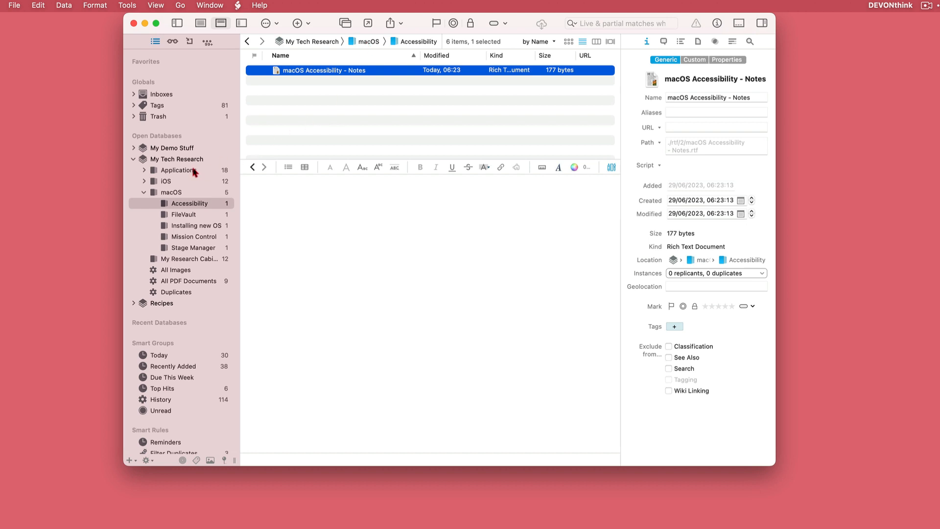
Turn off Exclude Groups from Tagging in the My Tech Research database properties and check the tags of FileVault - Notes
right_click(173, 160)
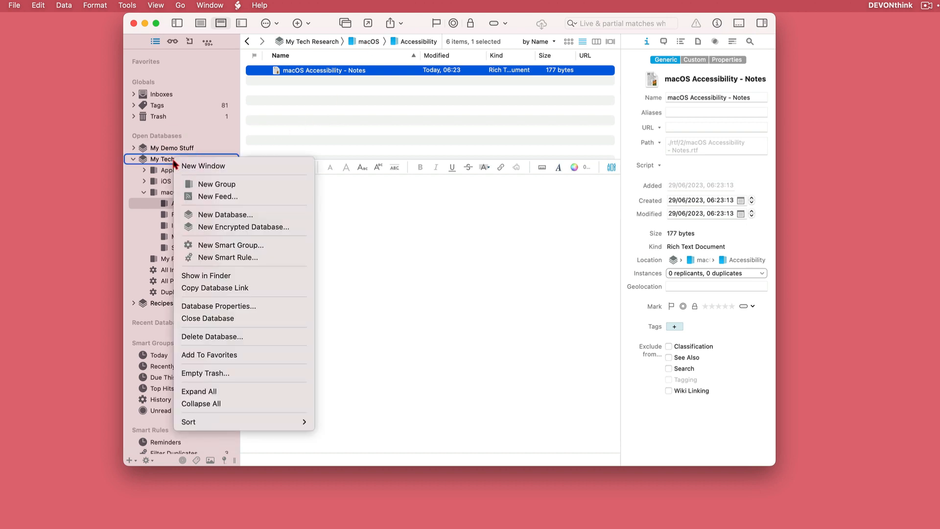
left_click(244, 306)
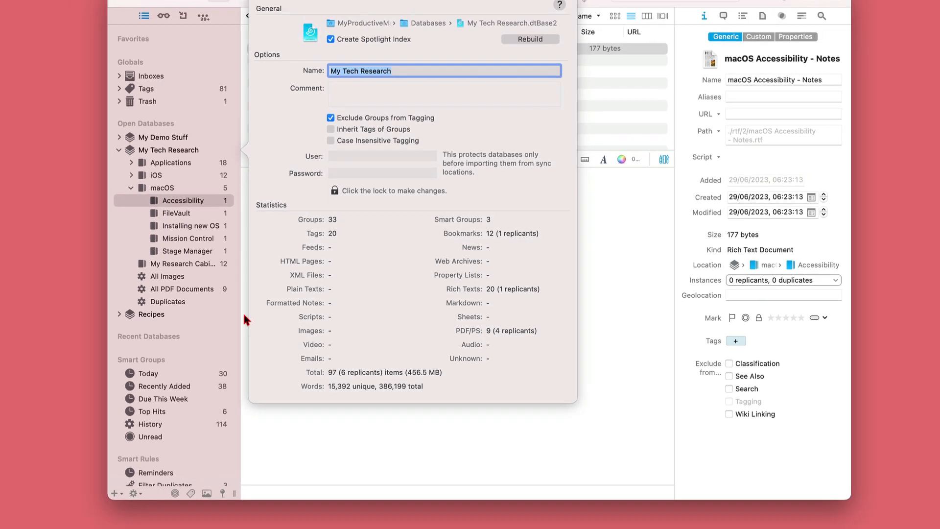
left_click(332, 118)
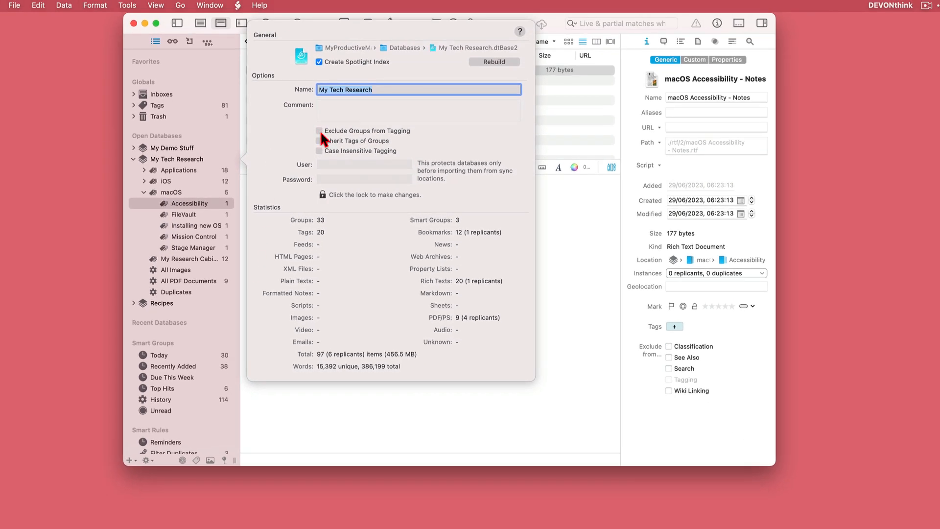
left_click(597, 247)
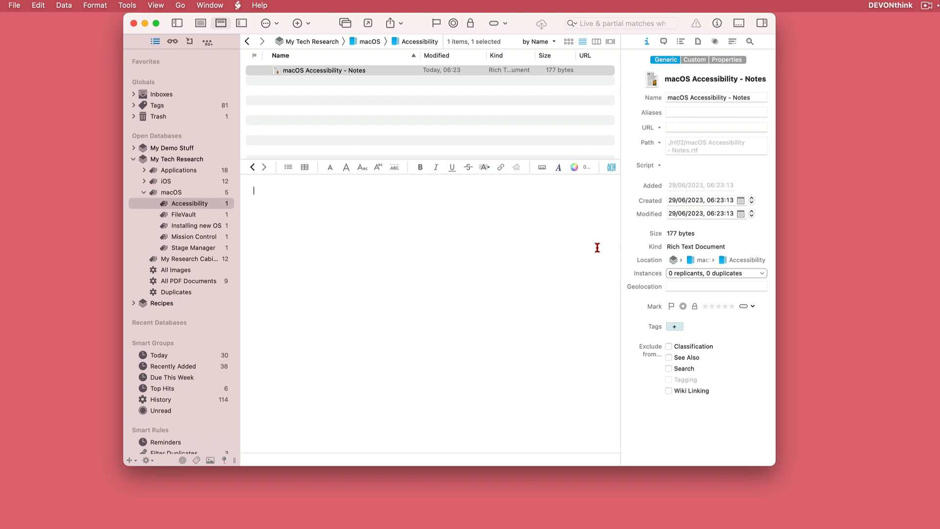
left_click(181, 213)
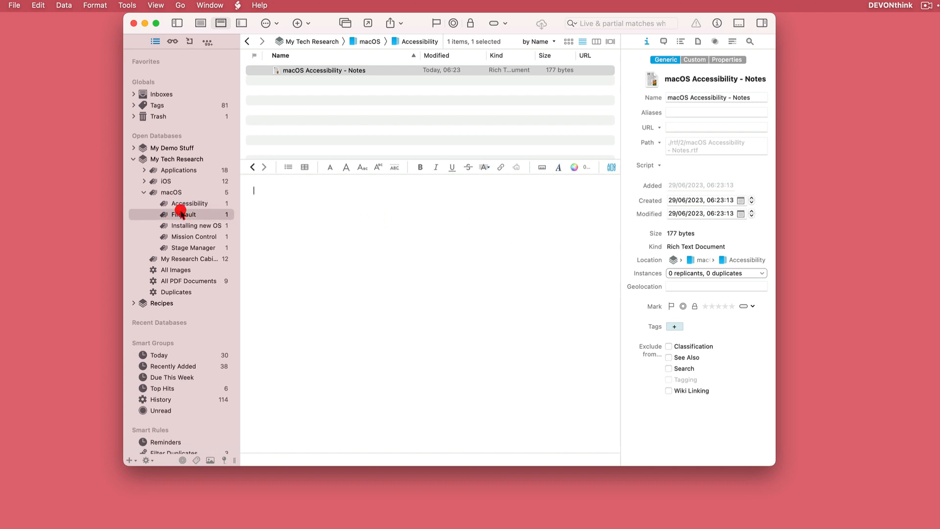
left_click(365, 71)
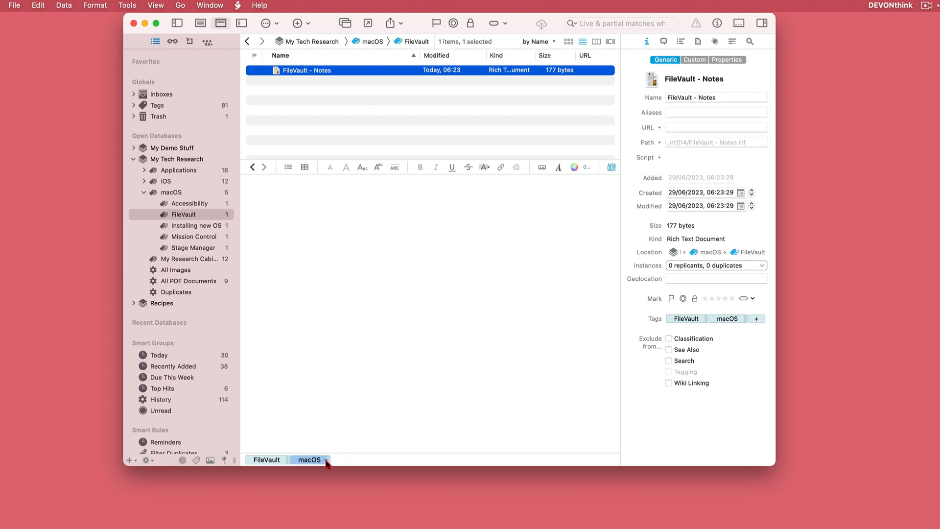
Add the related tag Mission Control to macOS Accessibility - Notes through its macOS tag
left_click(194, 205)
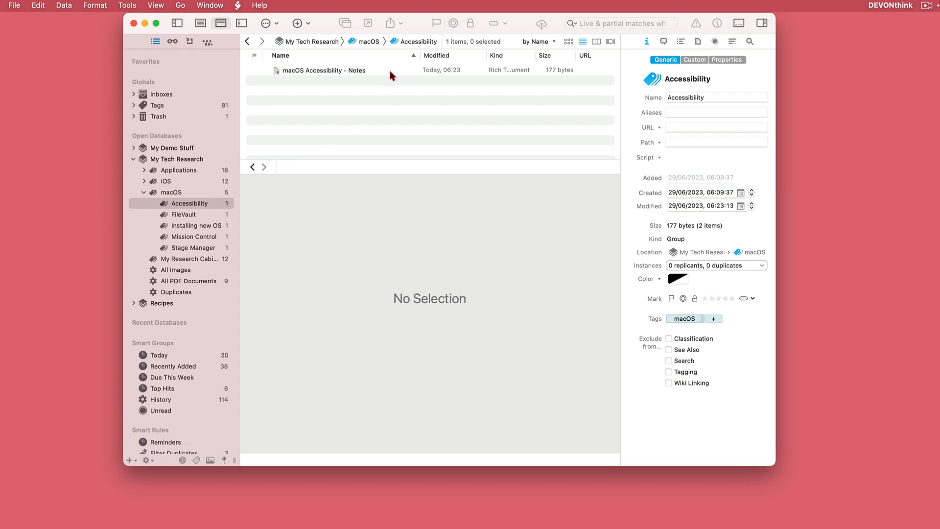
left_click(391, 74)
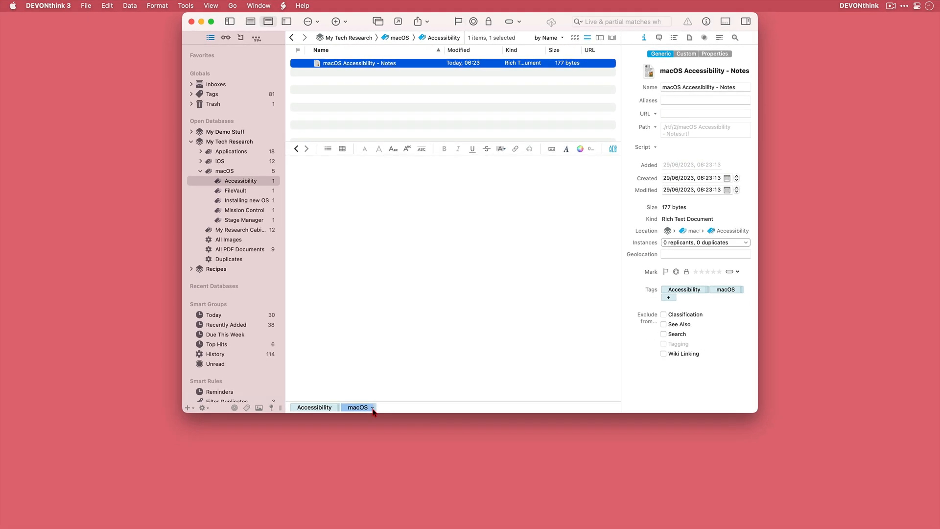
left_click(373, 409)
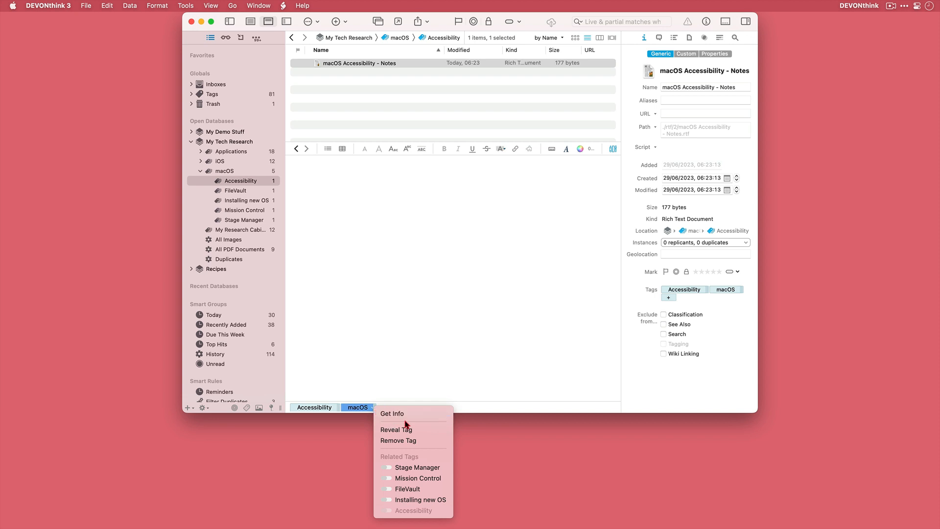
left_click(388, 478)
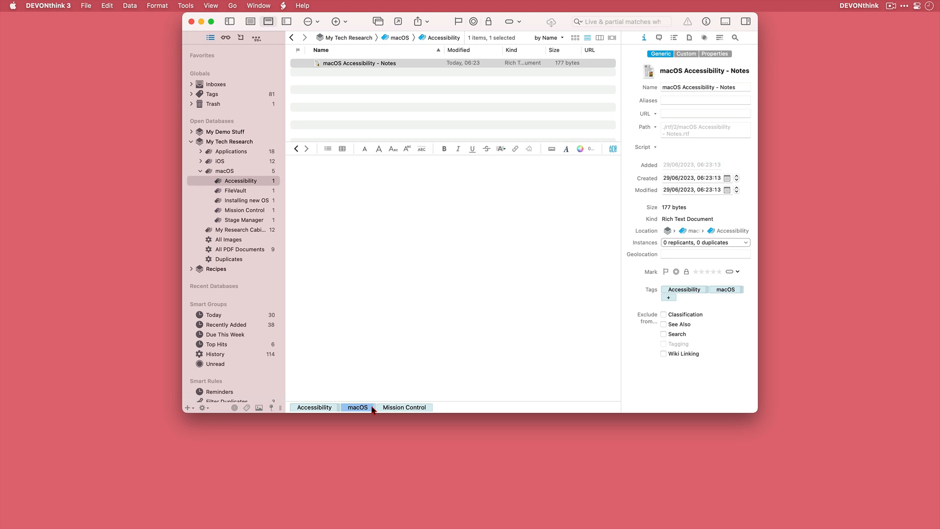
Add the related tag Installing new OS to FileVault - Notes through its macOS tag
left_click(246, 191)
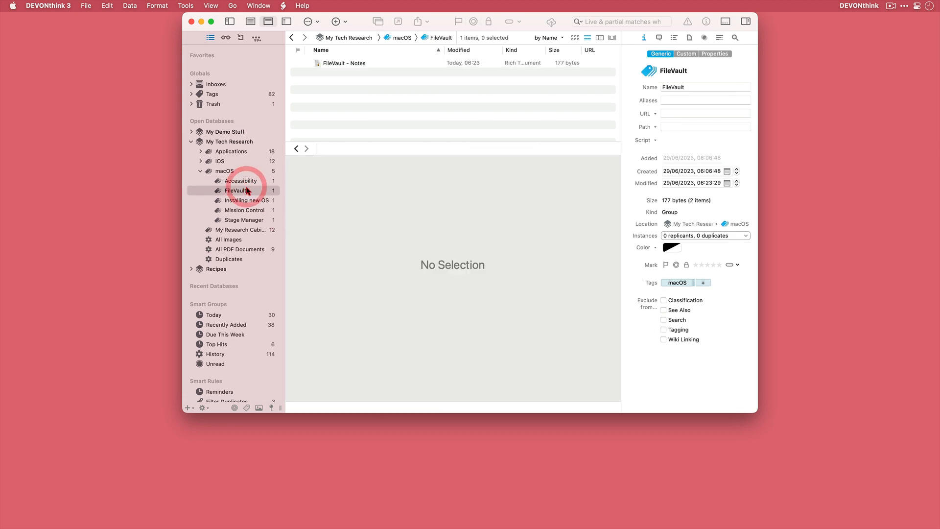
left_click(384, 63)
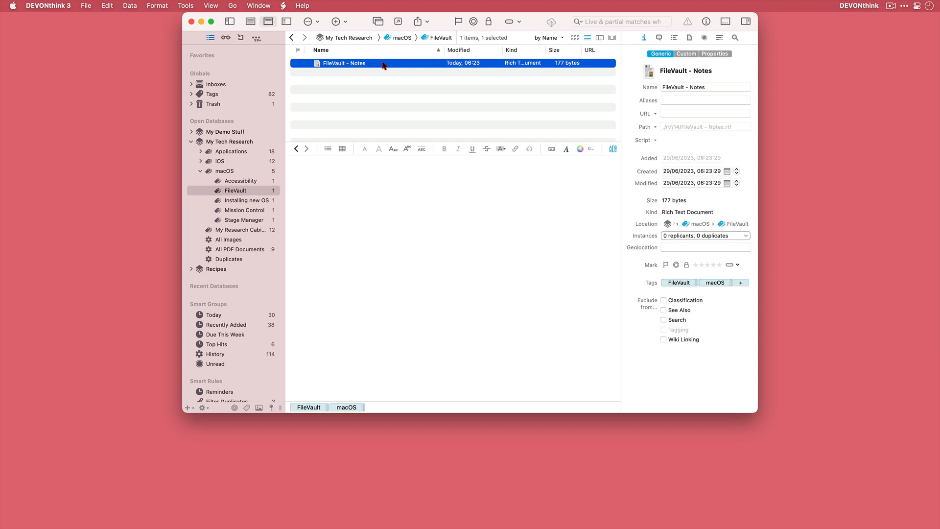
left_click(361, 408)
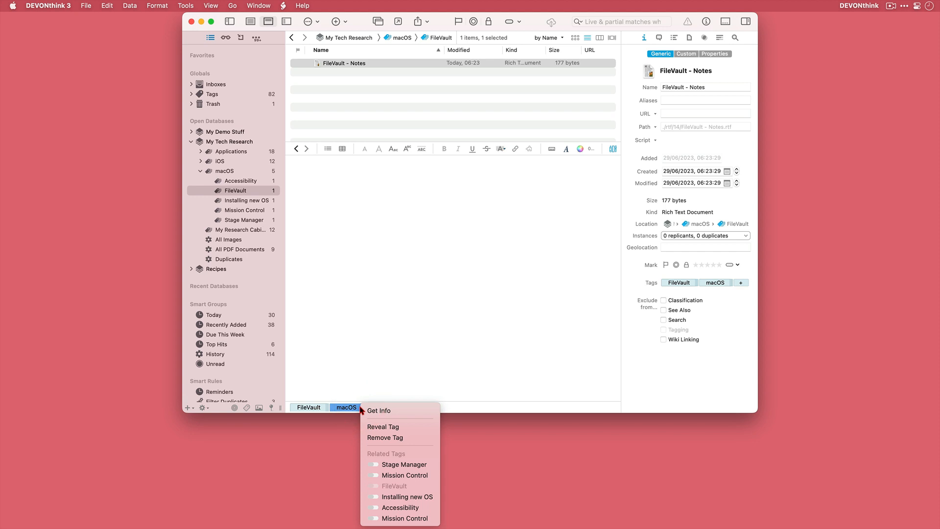
left_click(380, 498)
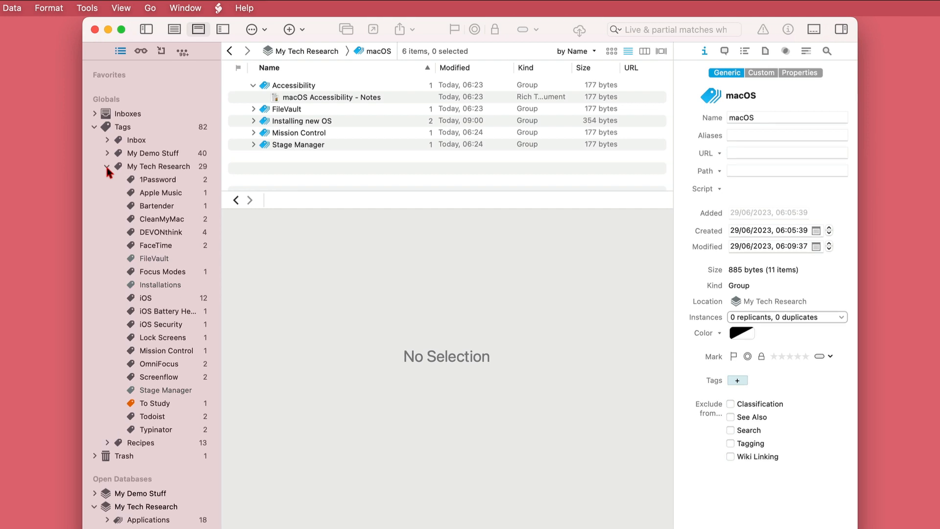
Show the My Tech Research documents tagged DEVONthink and turn off Unify tags in the sidebar's interface settings
left_click(155, 192)
left_click(161, 230)
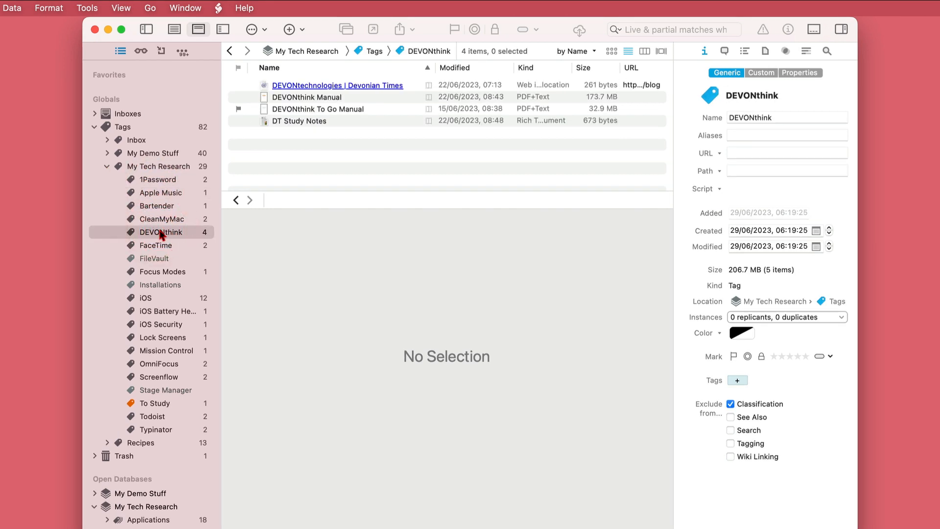
key("super+comma")
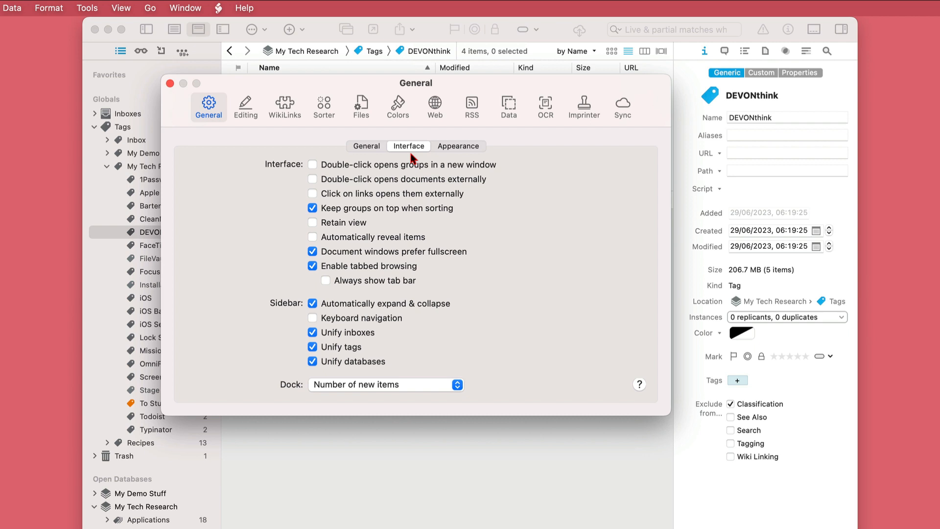
left_click(313, 347)
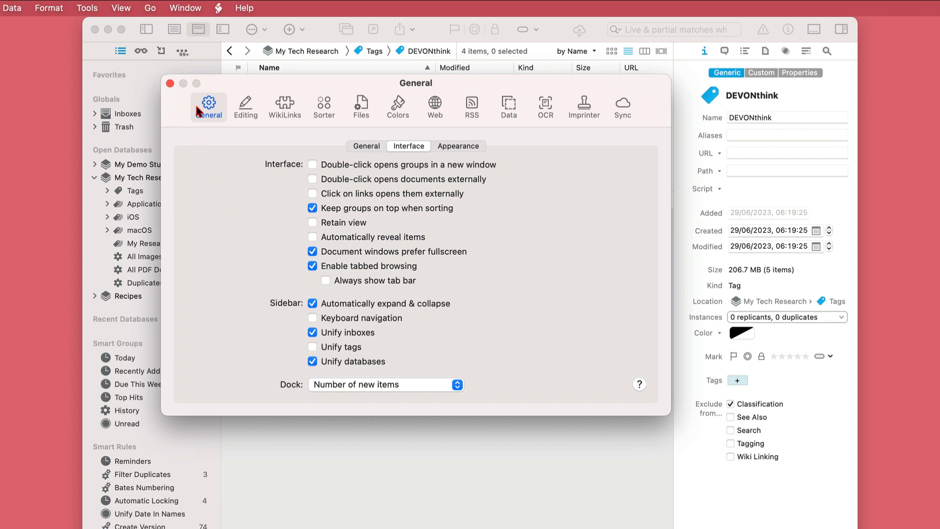
Close the settings and check the tags listed under the My Tech Research database in the sidebar
left_click(170, 83)
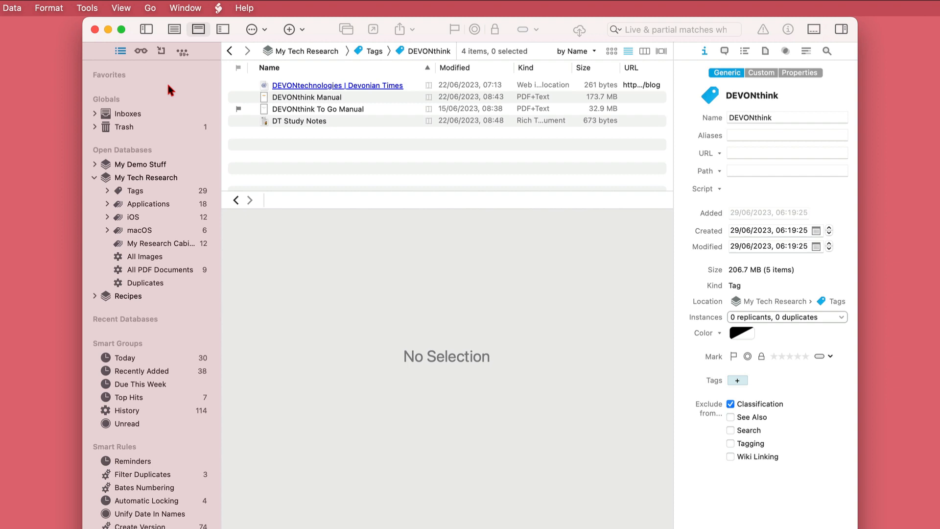
left_click(107, 192)
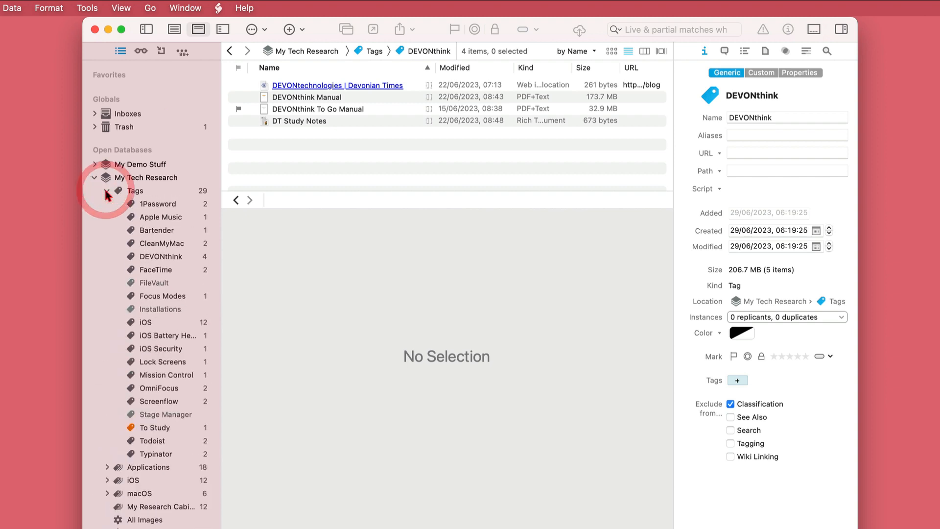
left_click(107, 192)
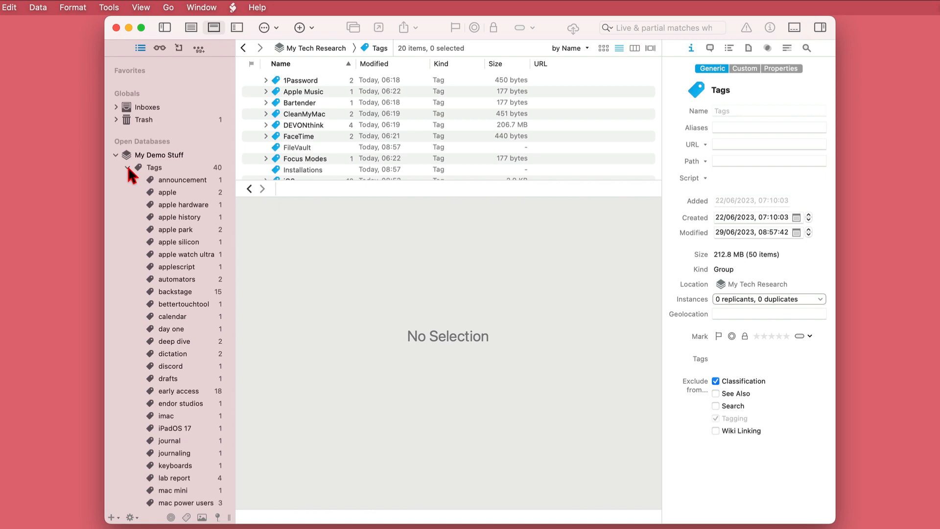
Browse the tags of the My Demo Stuff database, viewing the documents tagged studio display, stage manager and reminders
scroll(186, 360, "down", 5)
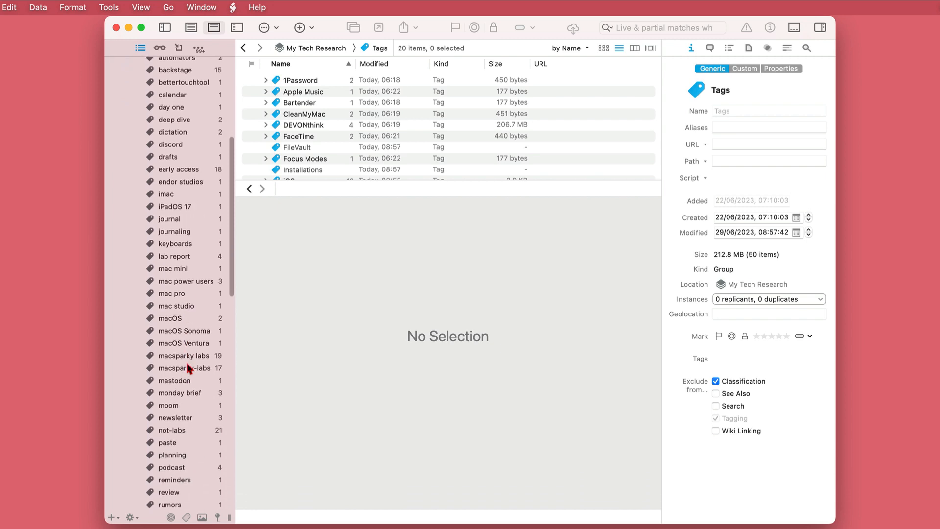
scroll(187, 365, "down", 5)
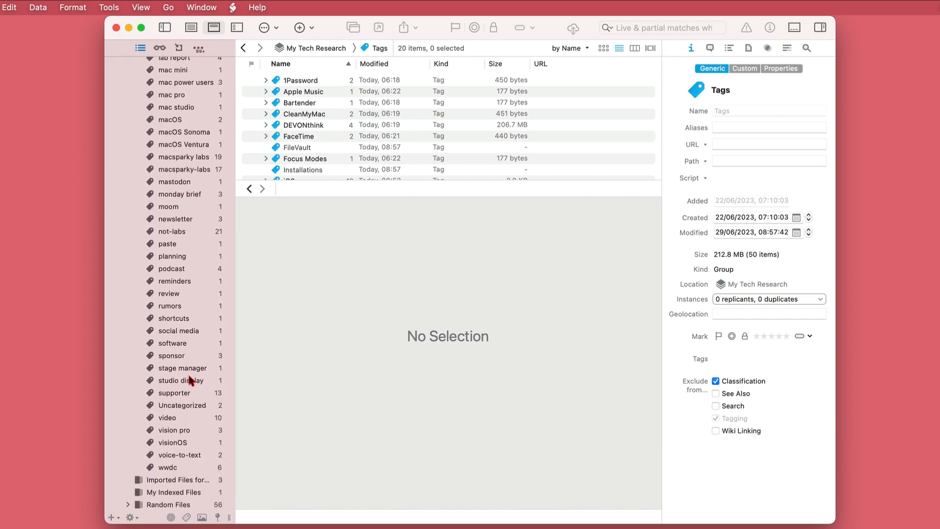
left_click(187, 387)
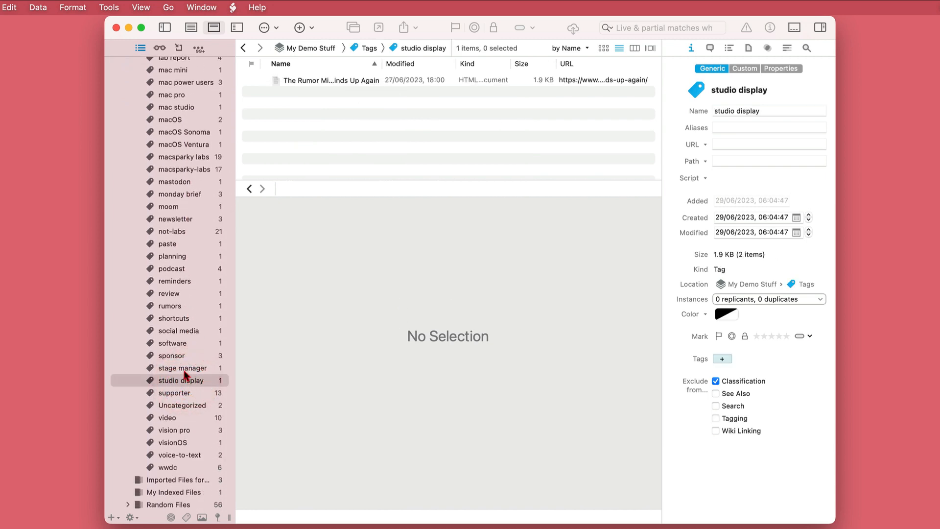
left_click(184, 370)
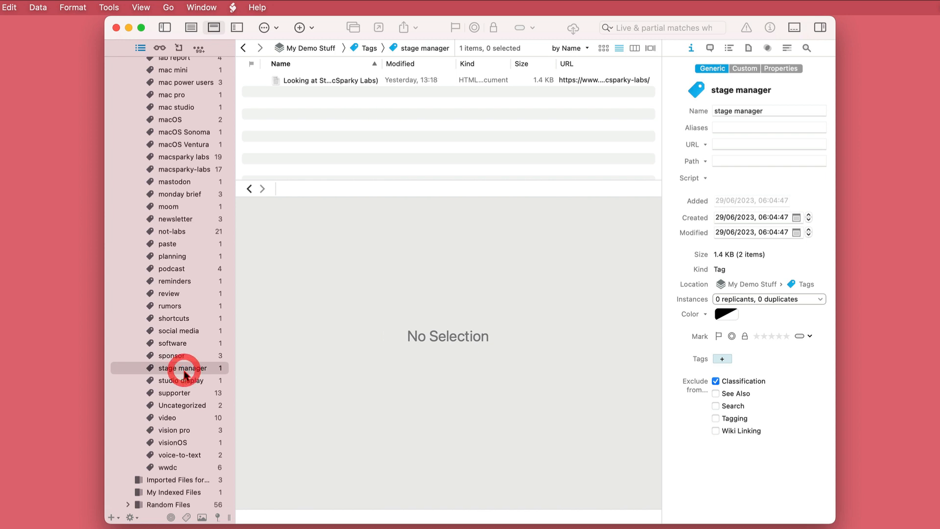
left_click(182, 283)
scroll(182, 287, "up", 15)
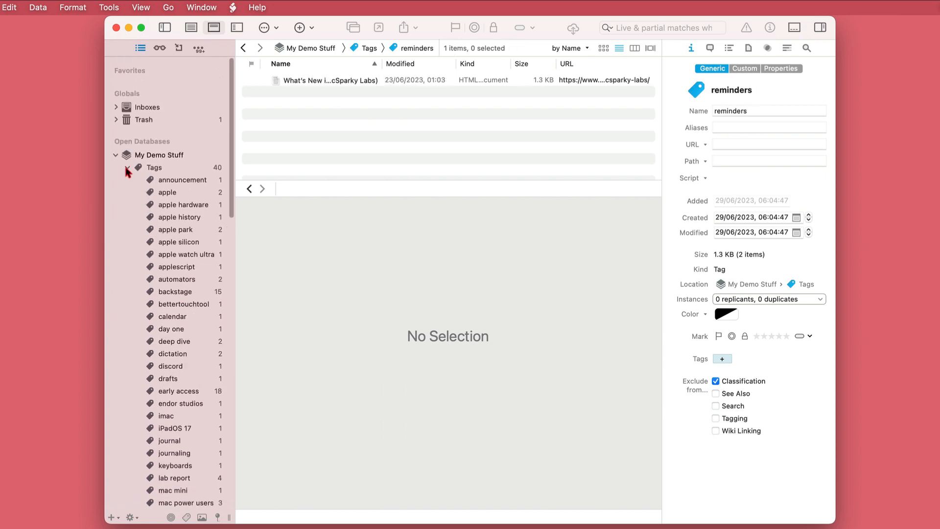
left_click(127, 168)
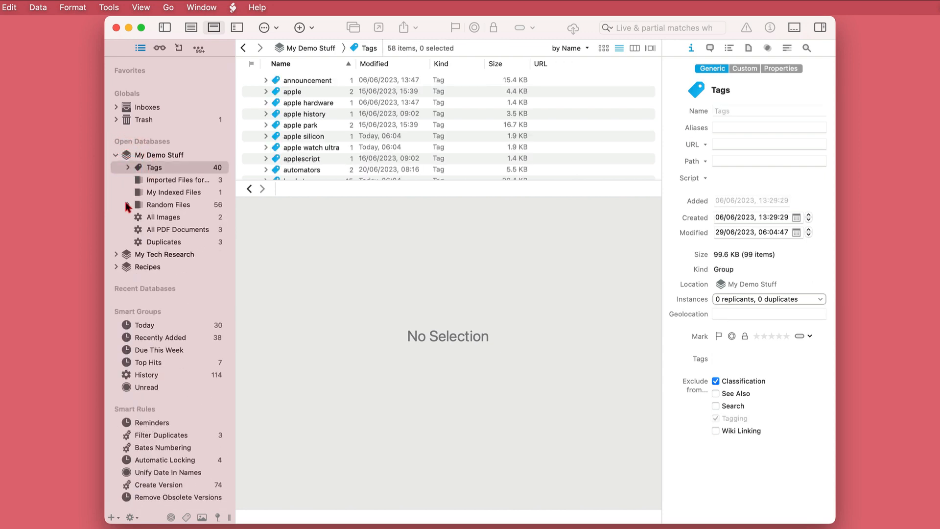
Check the tags of Paste 4.0 and What's New in Reminders in the MacSparky feed under Random Files
left_click(127, 205)
left_click(177, 217)
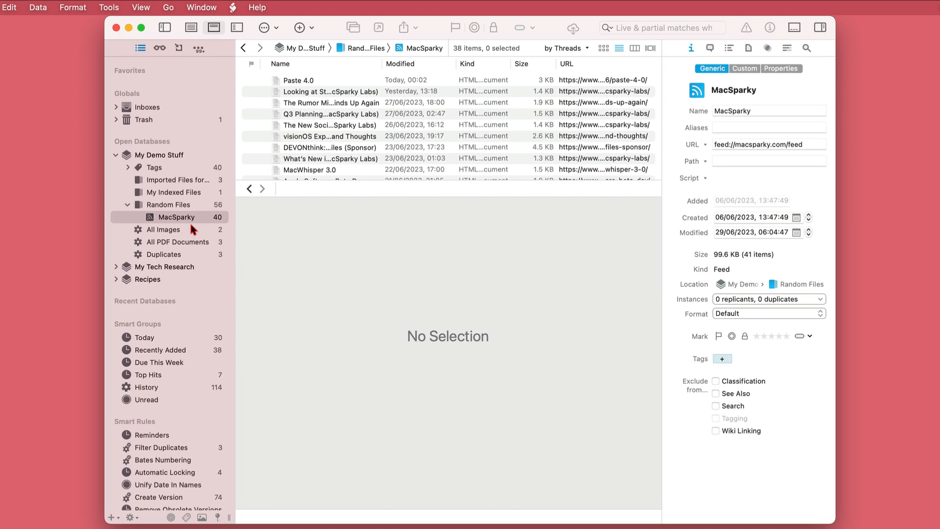
left_click(320, 81)
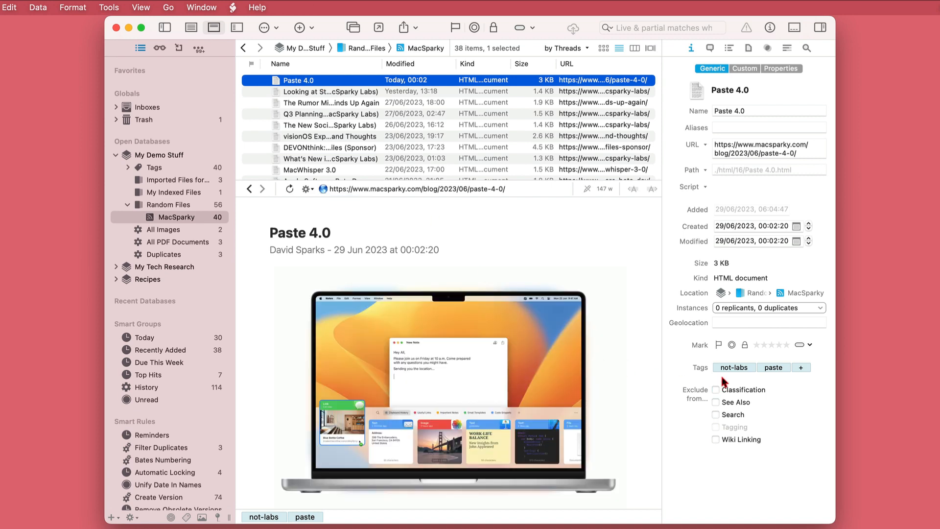
left_click(305, 160)
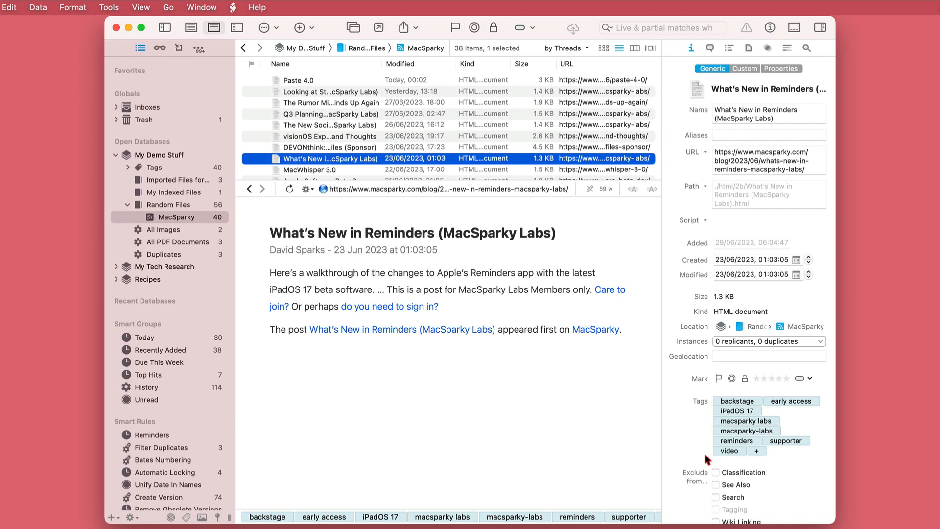
left_click(116, 156)
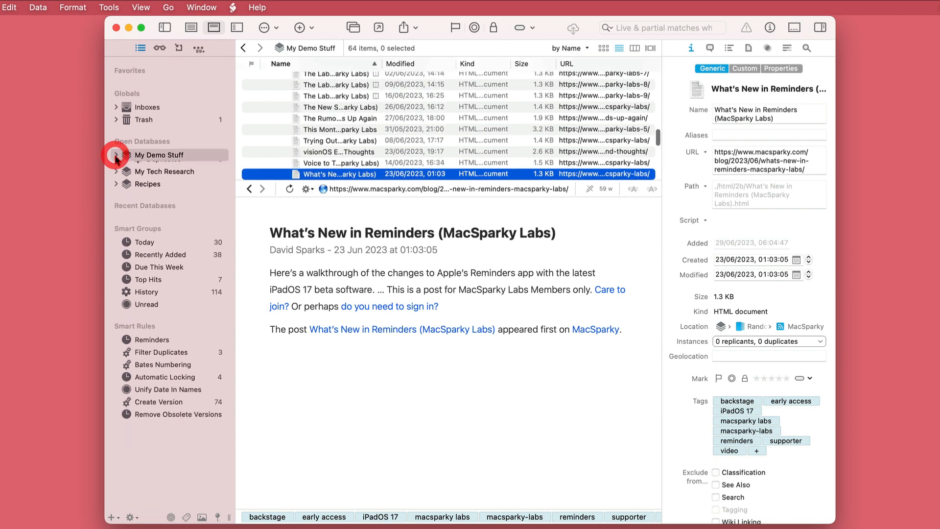
In Finder, check the tags of My Emoji Document in its info window and import the file into DEVONthink's Inboxes
left_click(143, 108)
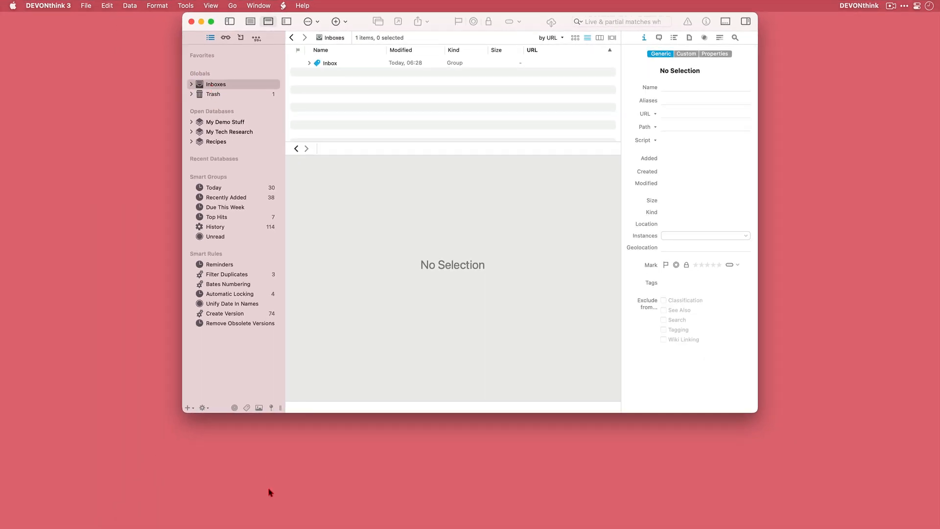
mouse_move(294, 527)
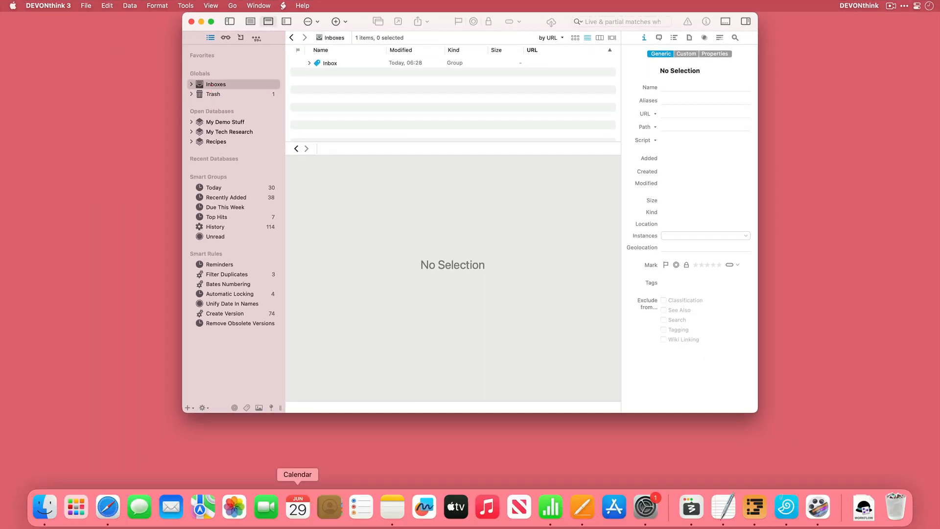
left_click(45, 507)
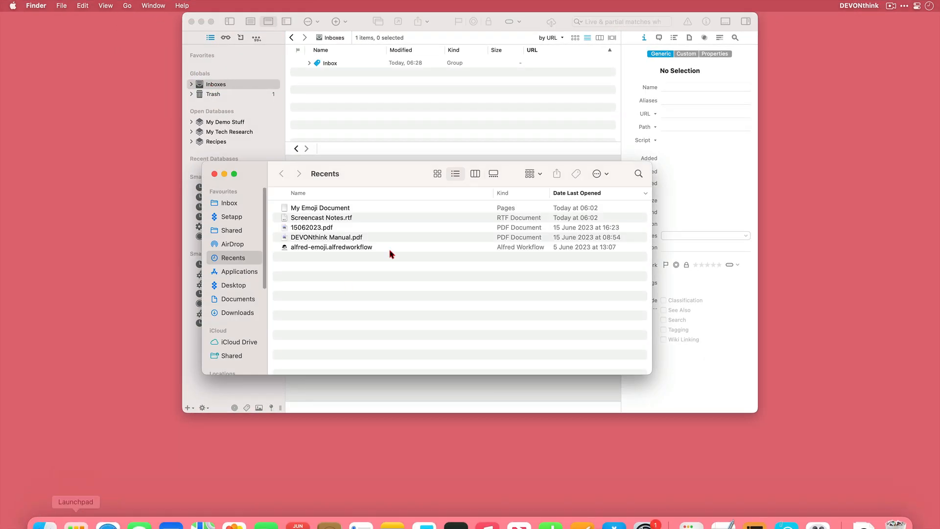
left_click(335, 211)
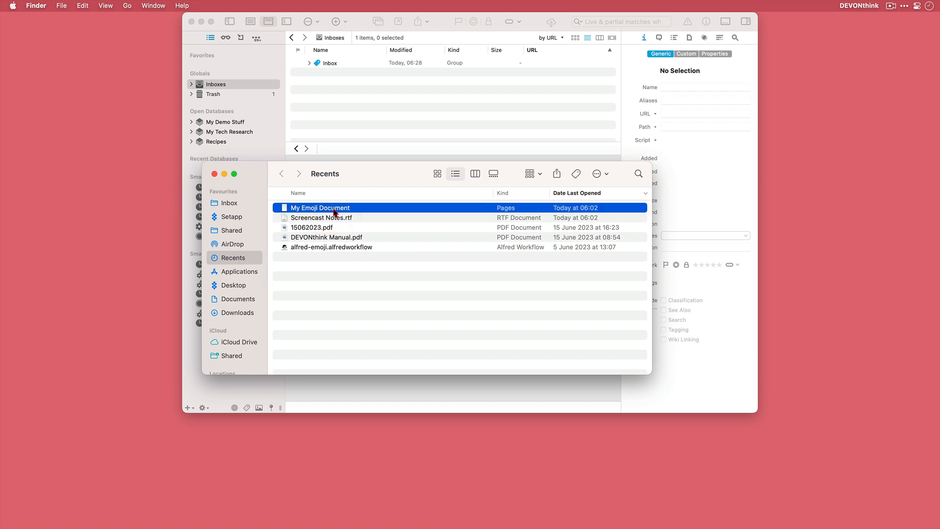
key("super+i")
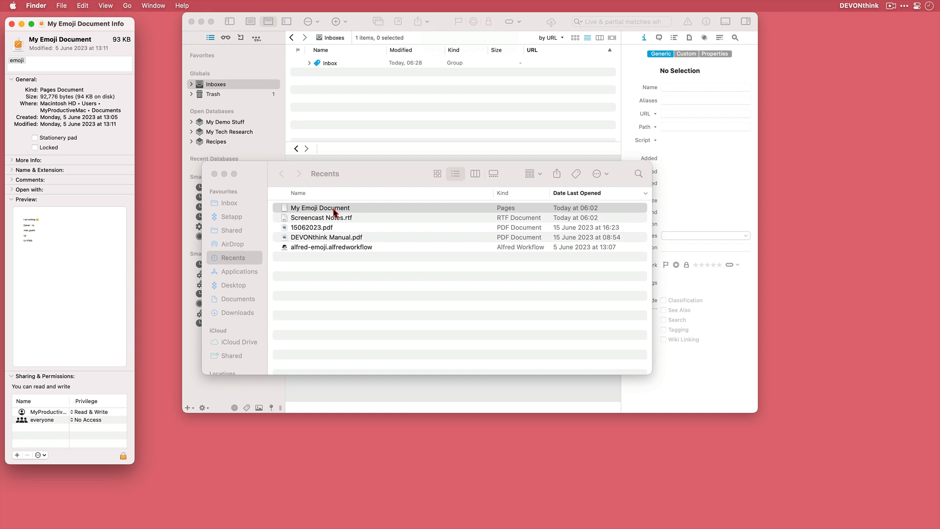
left_click(44, 60)
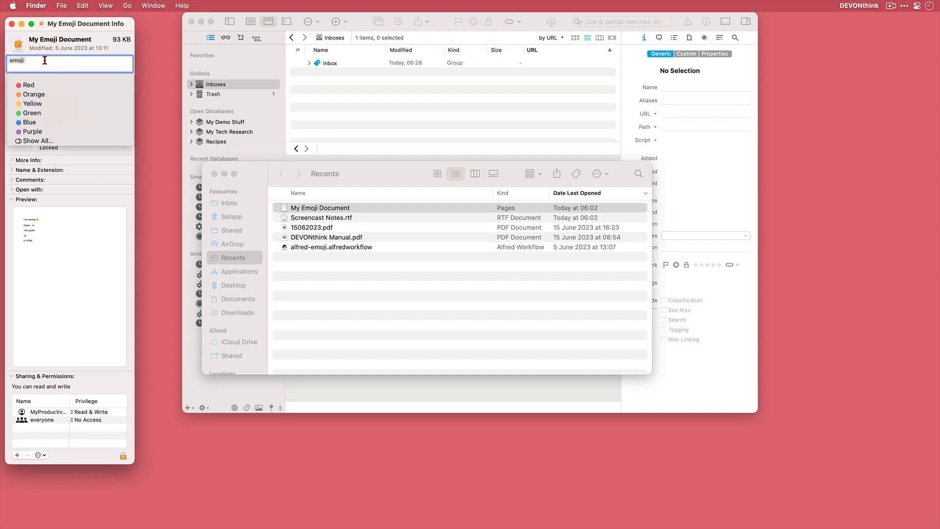
left_click(12, 24)
left_click_drag(293, 206, 327, 118)
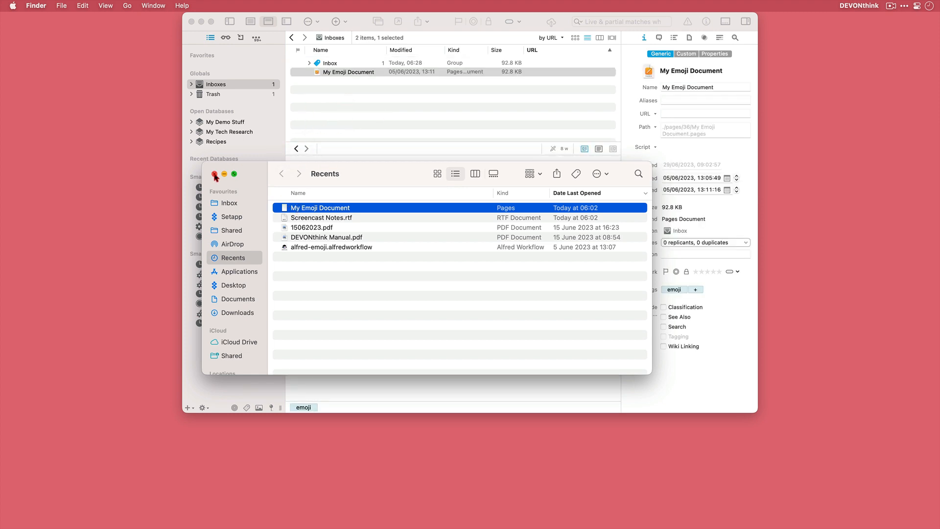
left_click(214, 174)
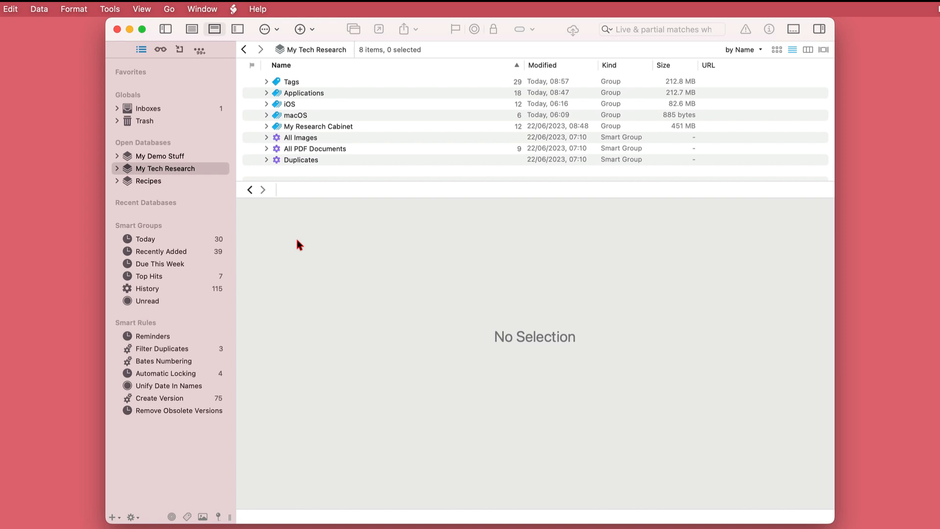
View the documents collected by the Today, Recently Added and History smart groups
left_click(168, 239)
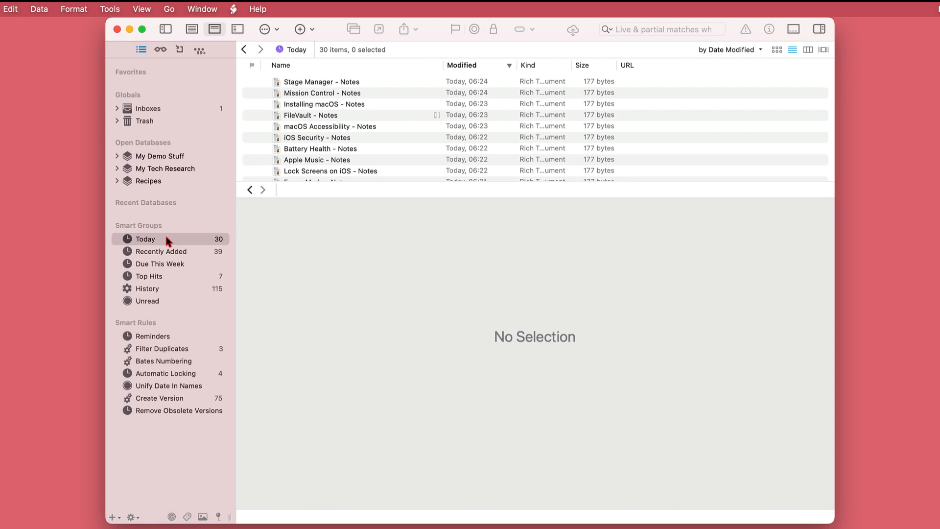
left_click(172, 254)
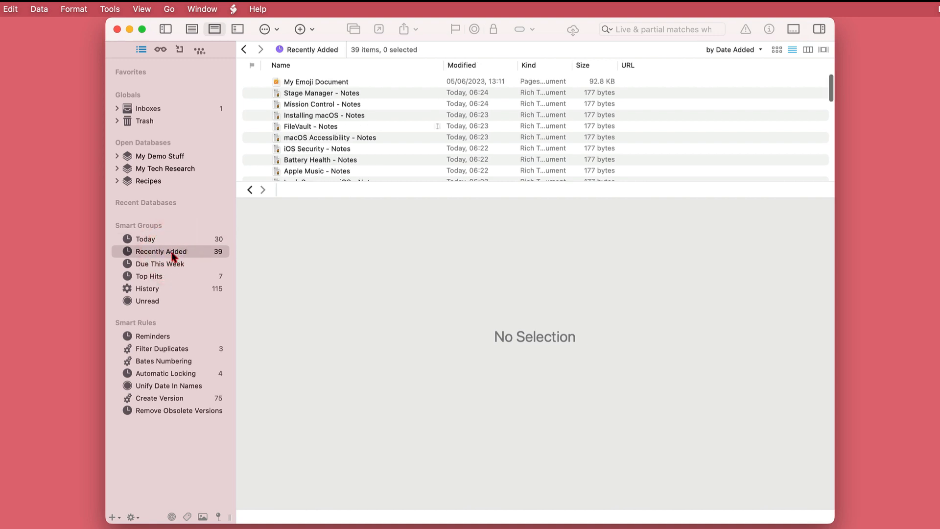
left_click(175, 288)
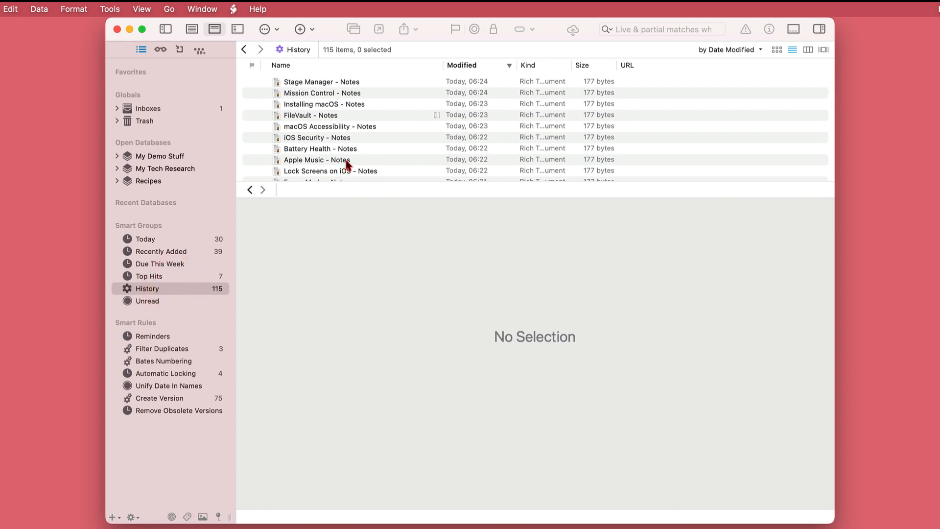
scroll(347, 167, "down", 15)
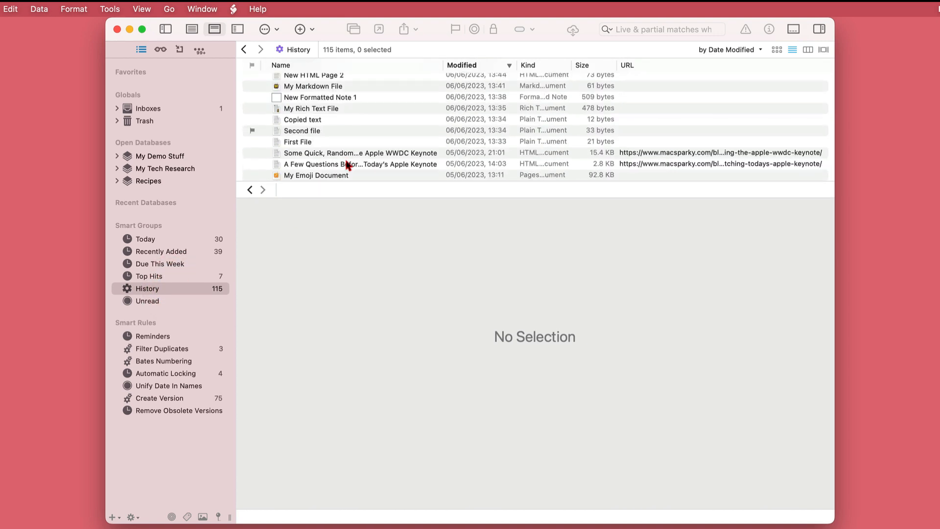
Inspect the search criteria of the History and Recently Added smart groups without changing them
right_click(163, 290)
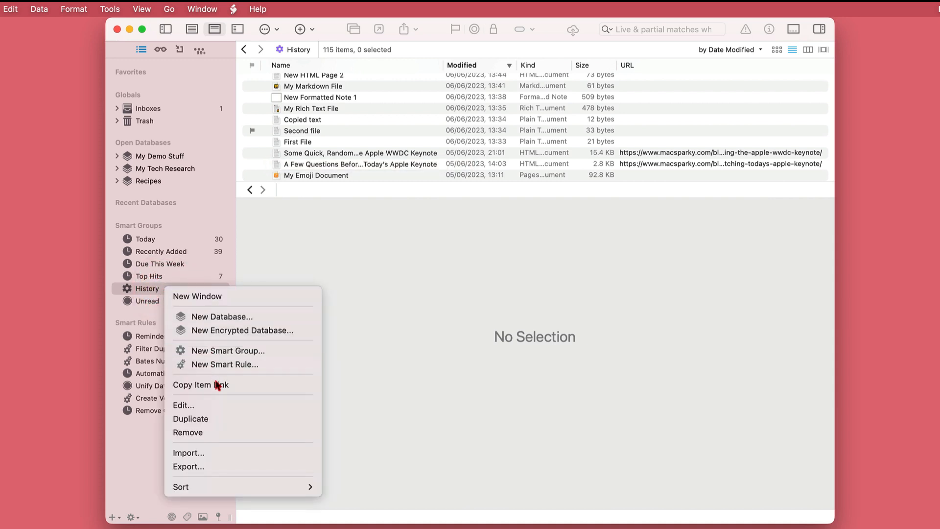
left_click(223, 405)
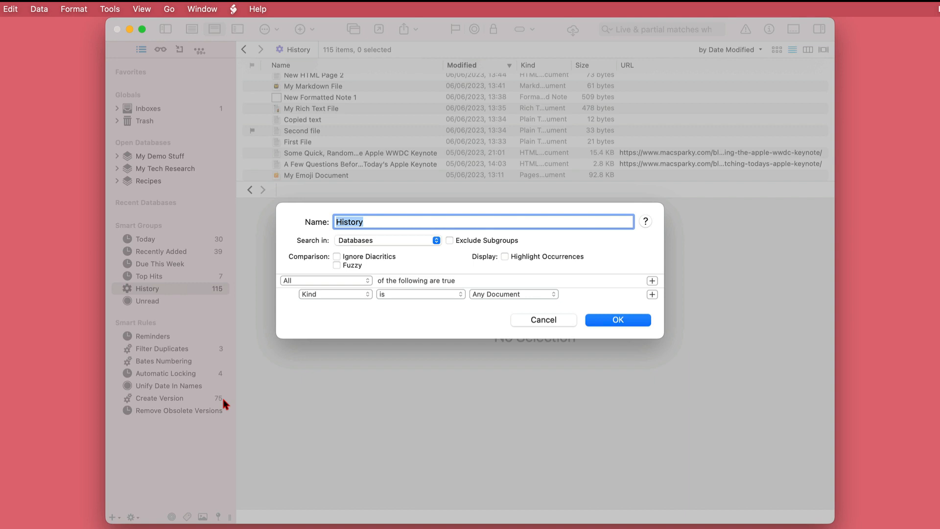
left_click(555, 319)
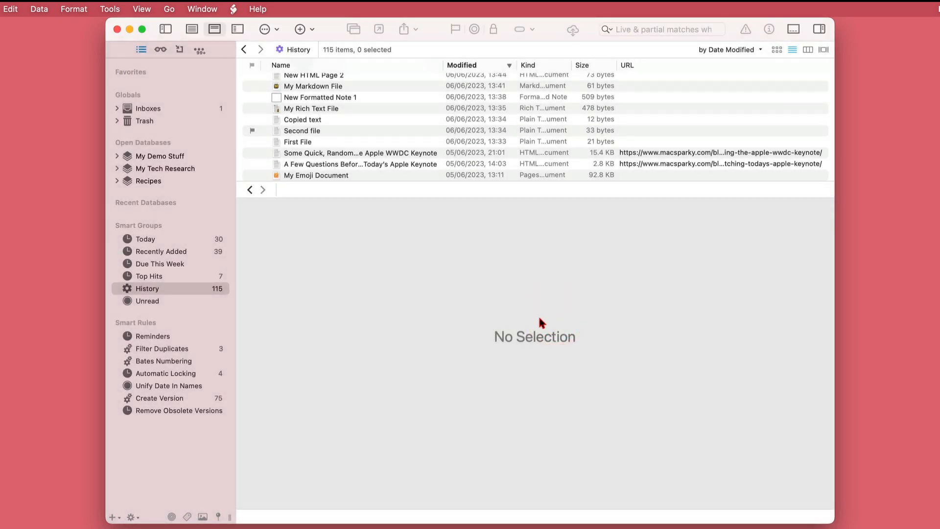
right_click(171, 251)
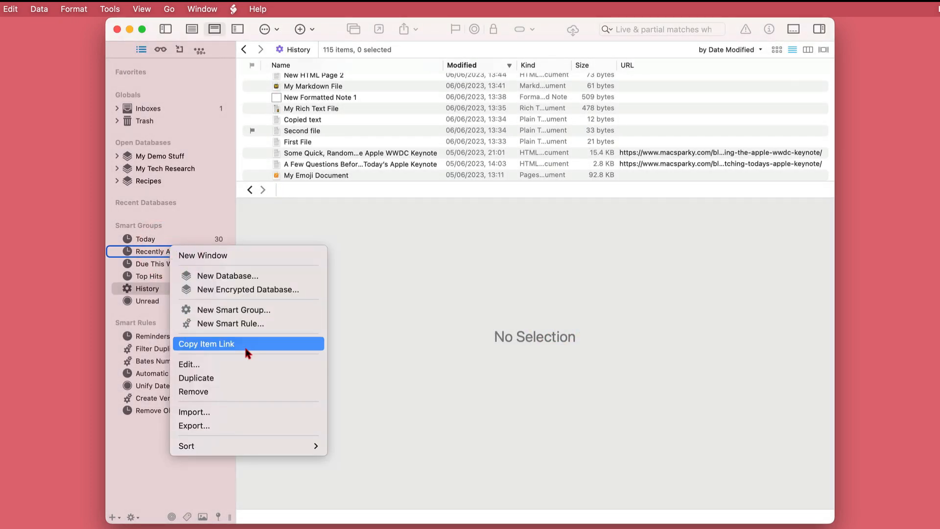
left_click(252, 363)
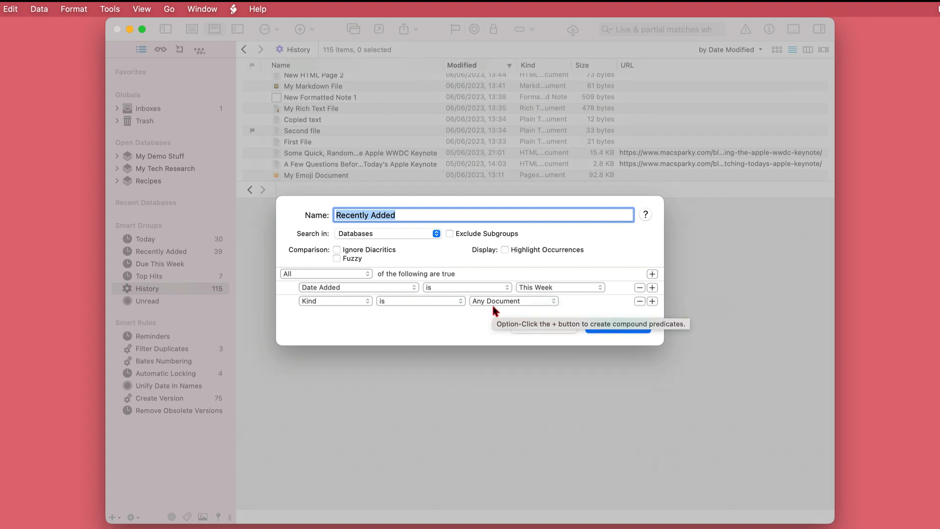
left_click(605, 328)
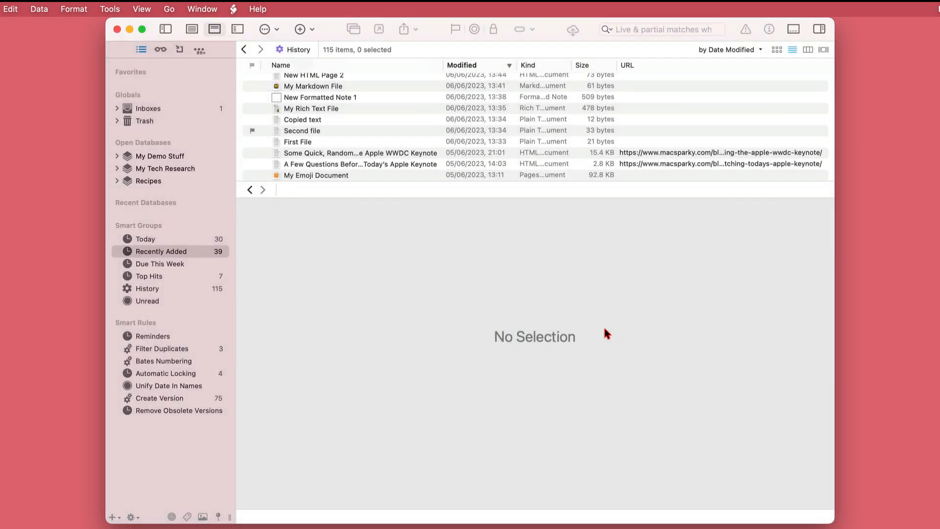
Check the tags of 1Password - Notes and CleanMyMac - Notes in the Applications group of My Tech Research
left_click(117, 168)
left_click(129, 193)
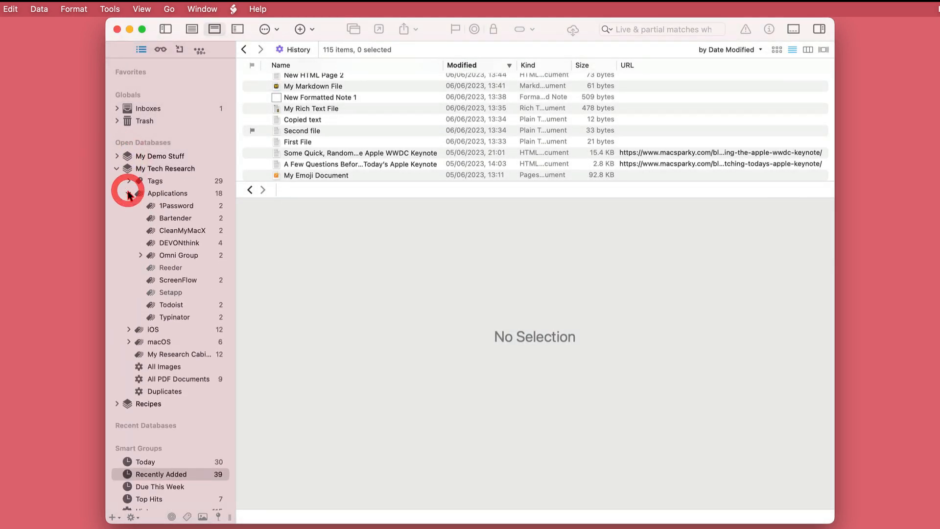
left_click(172, 206)
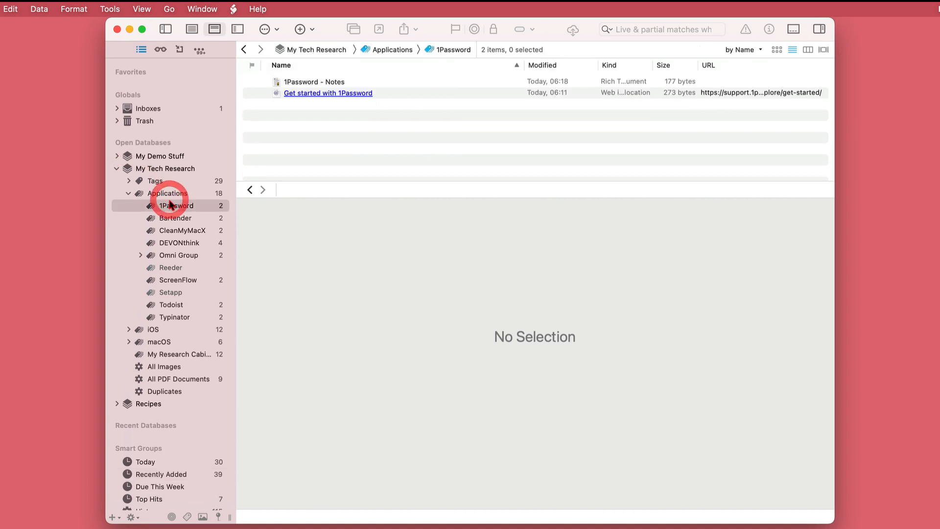
left_click(290, 81)
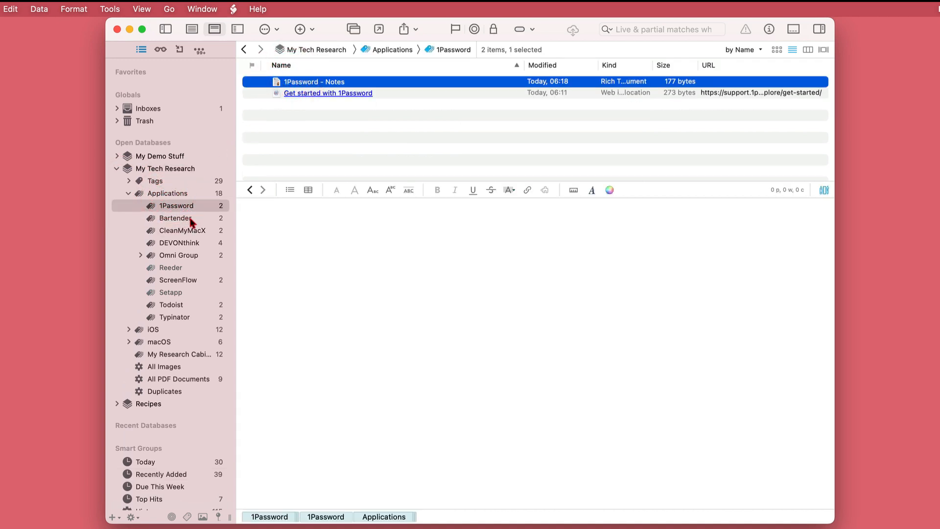
left_click(192, 231)
left_click(295, 79)
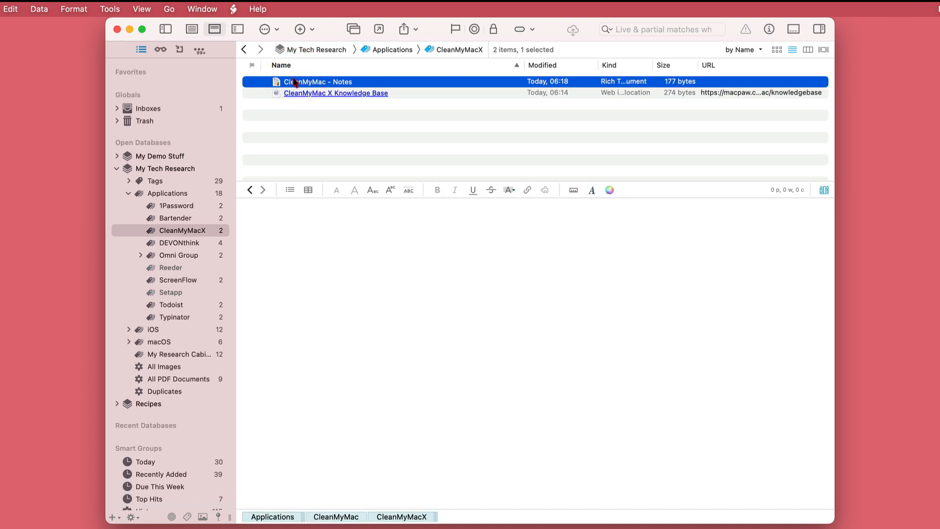
View the notes in the Focus Modes and Music on iOS groups under iOS in My Tech Research
left_click(129, 330)
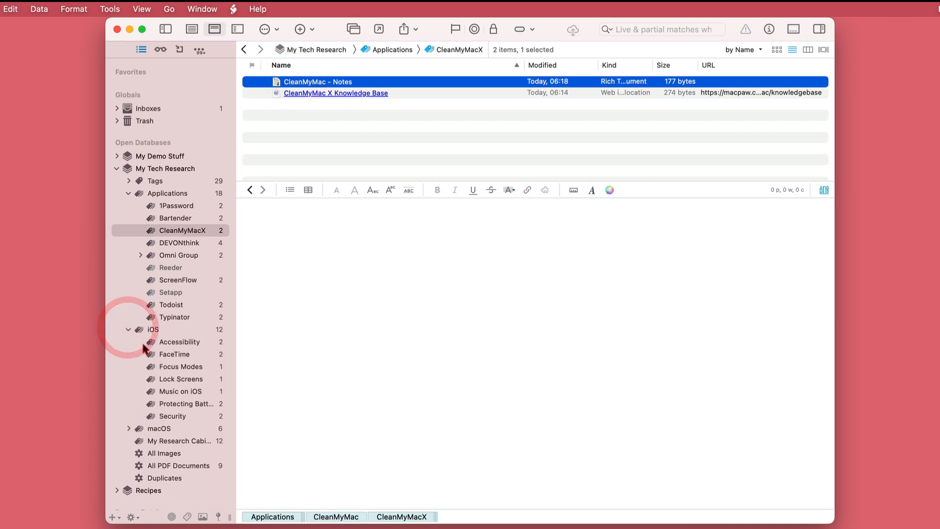
left_click(165, 368)
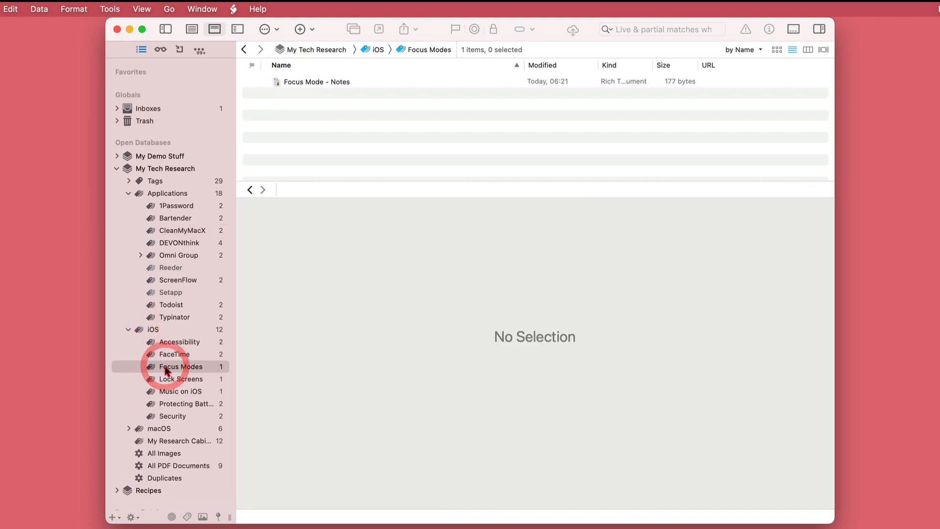
left_click(172, 395)
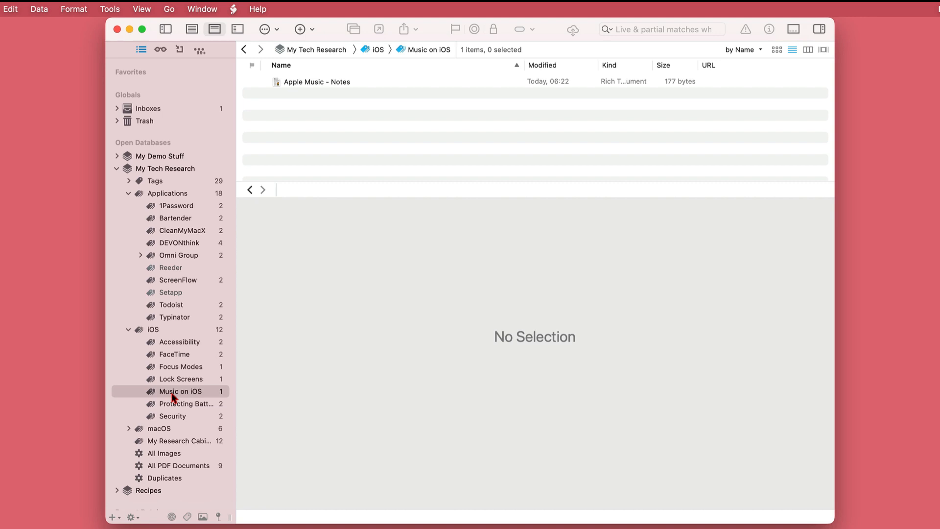
Start a new smart group named My Study Notes that searches in the My Tech Research database
scroll(172, 398, "down", 5)
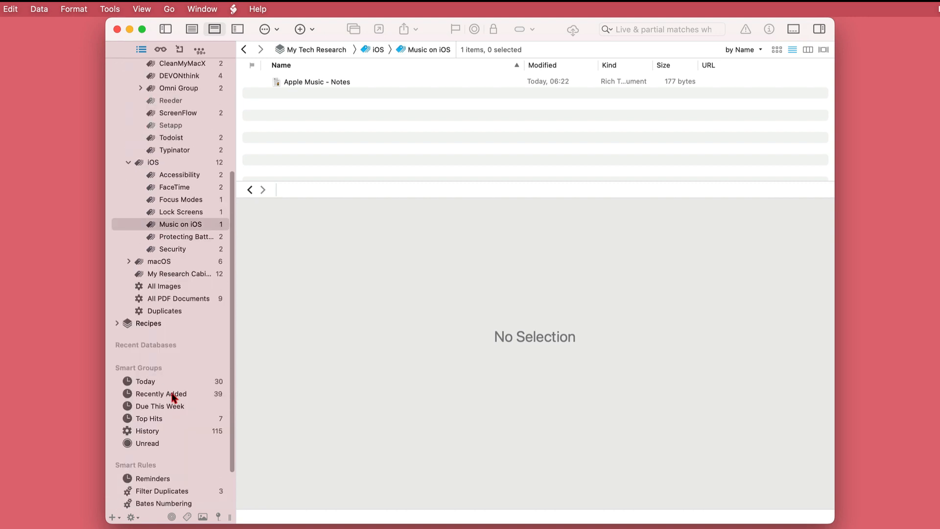
right_click(173, 406)
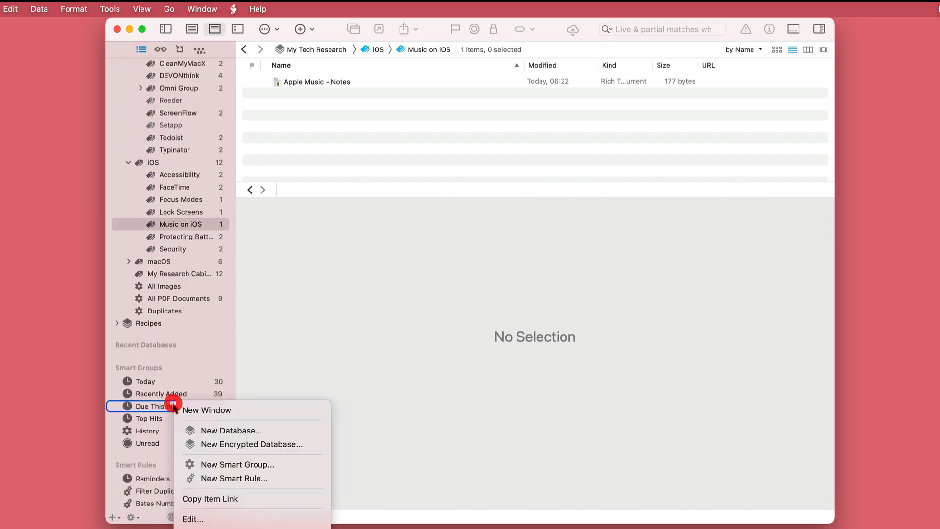
left_click(227, 462)
type("My Study Notes")
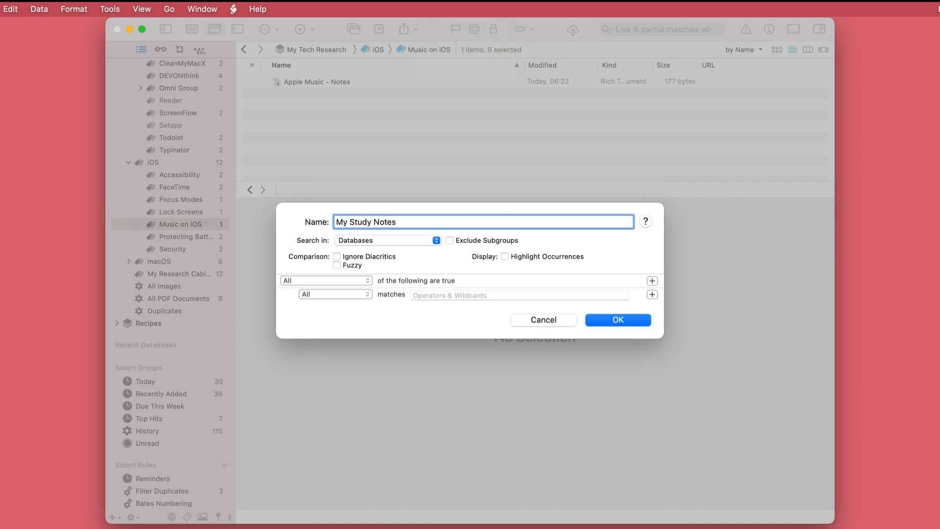
left_click(436, 242)
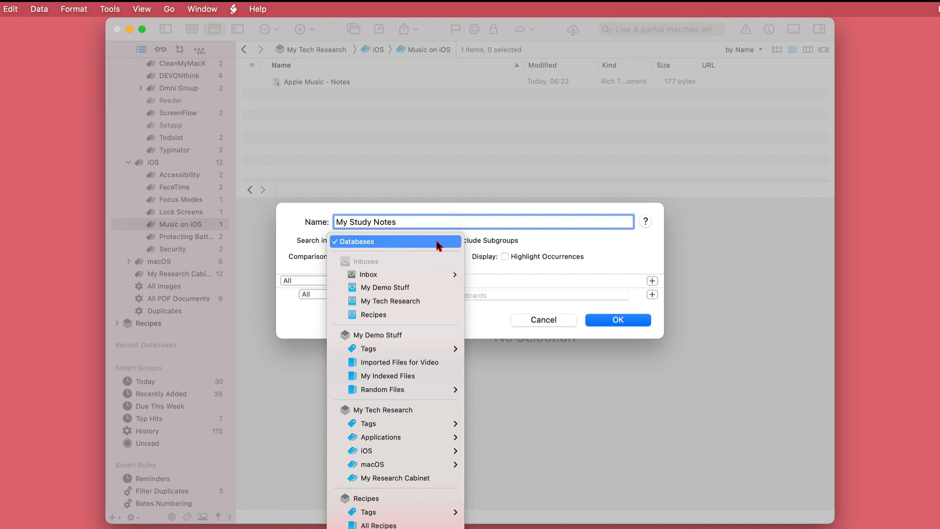
mouse_move(417, 440)
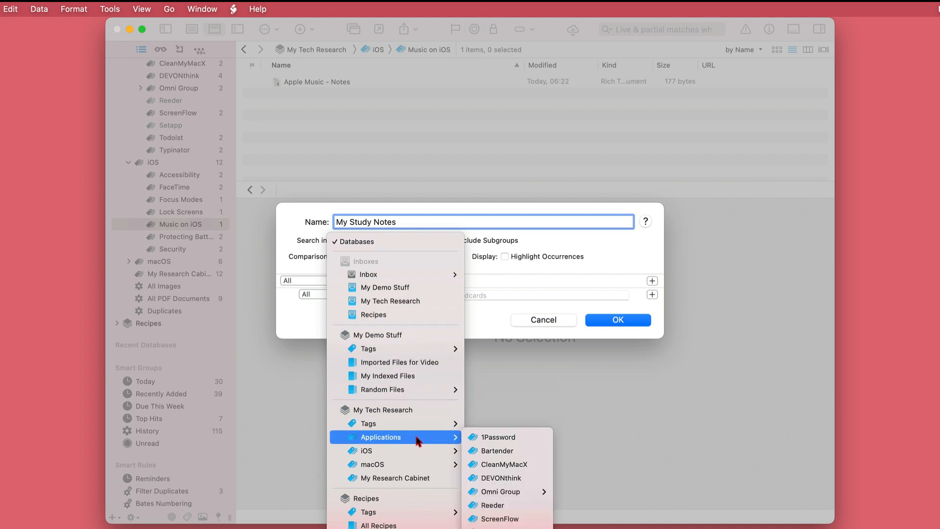
left_click(409, 411)
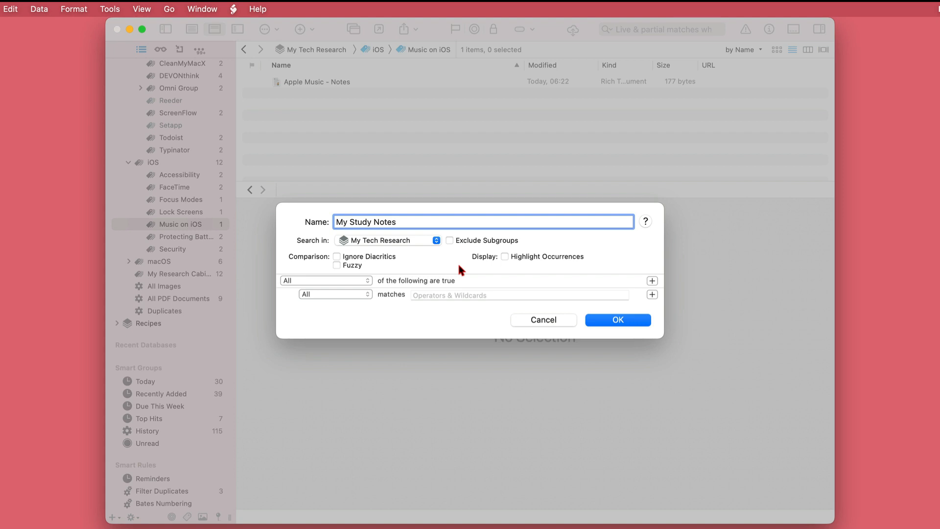
Keep the smart group matching All conditions and set its criterion to Name ends with Notes
left_click(360, 281)
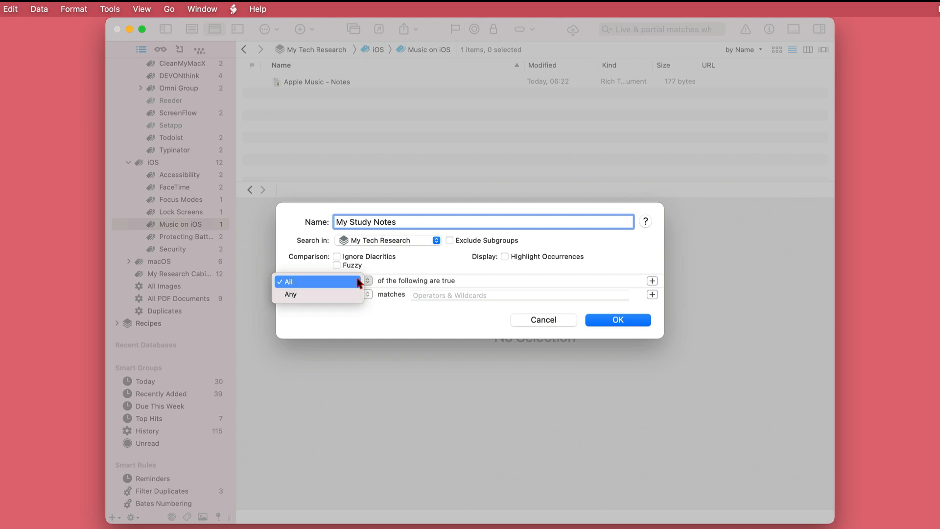
left_click(358, 282)
left_click(365, 294)
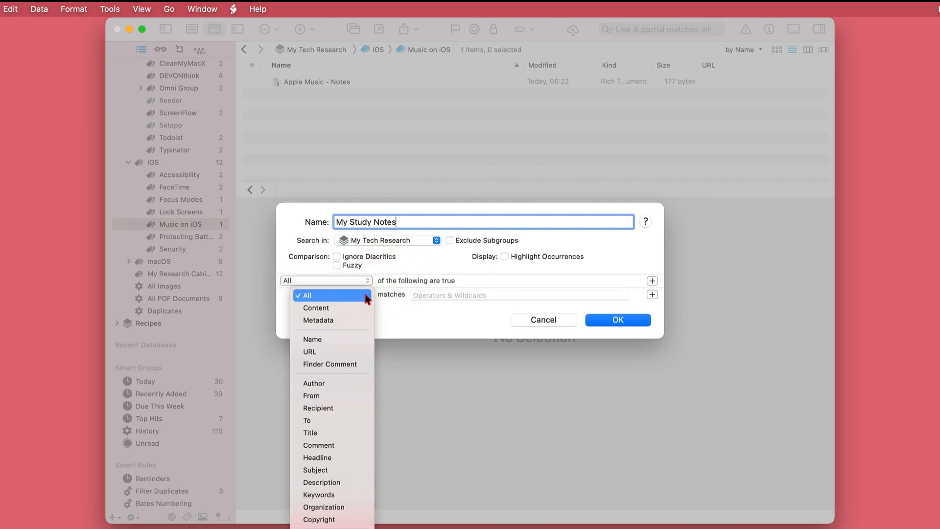
left_click(352, 339)
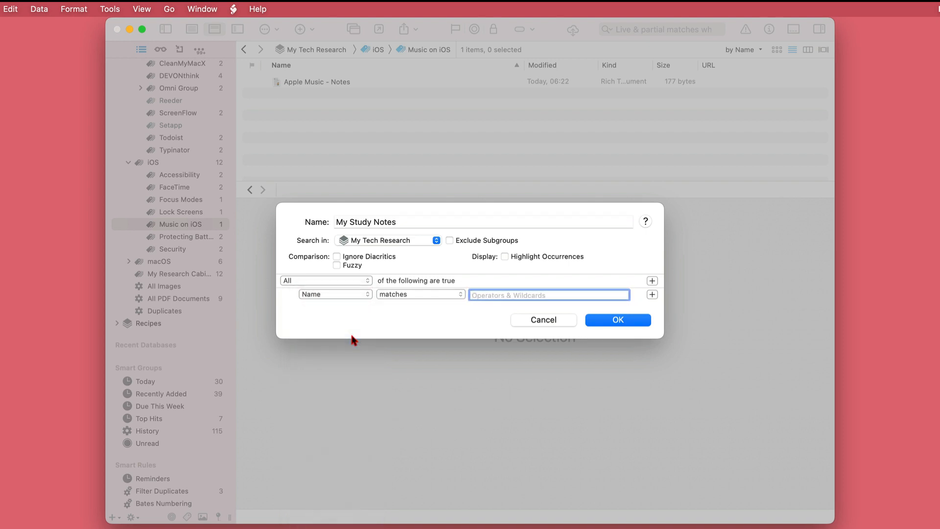
left_click(436, 295)
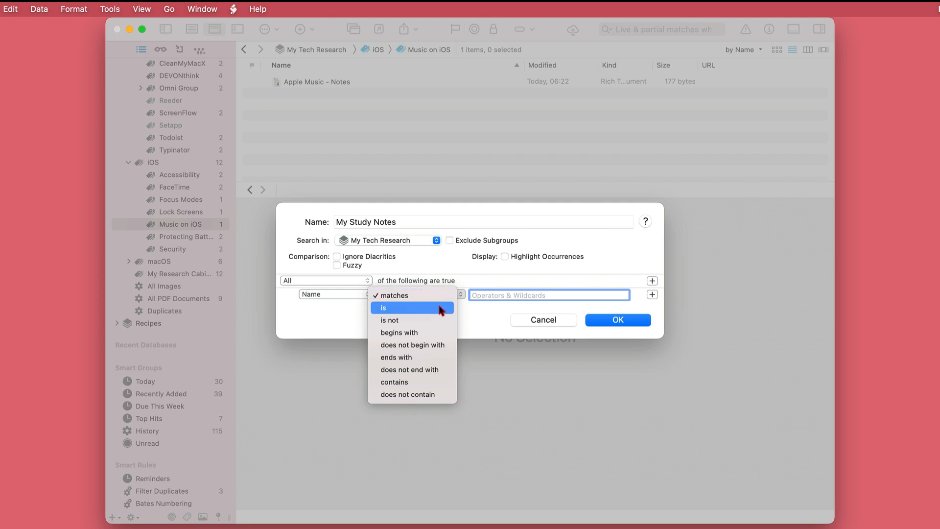
left_click(435, 357)
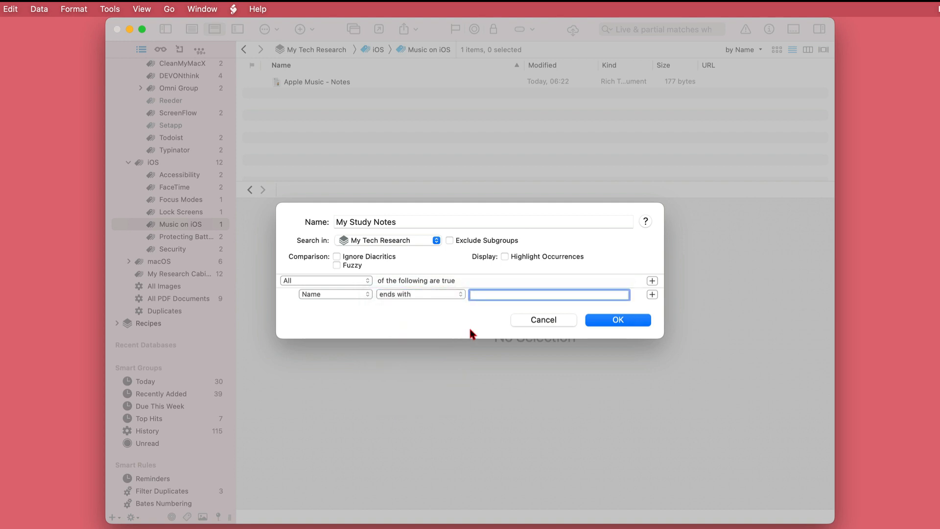
left_click(502, 295)
type("Notes")
left_click(652, 295)
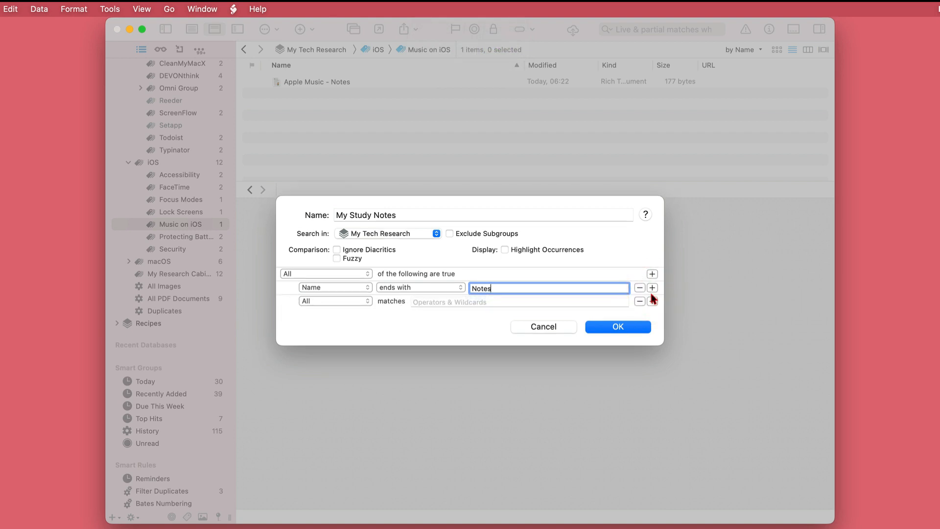
left_click(362, 301)
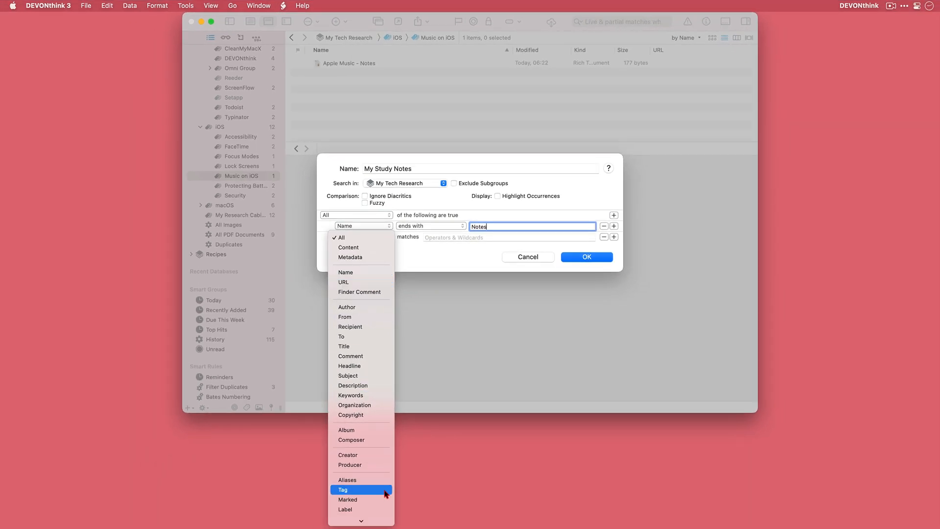
scroll(385, 494, "down", 5)
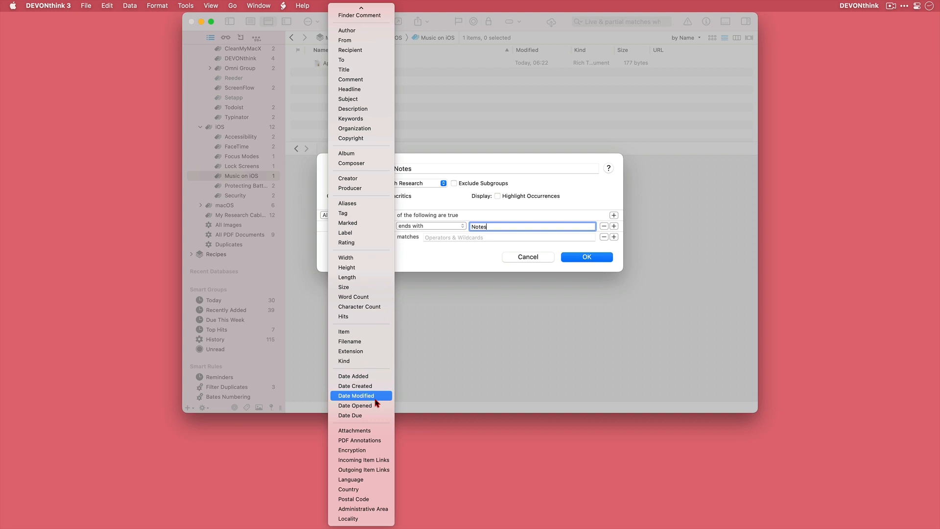
left_click(417, 334)
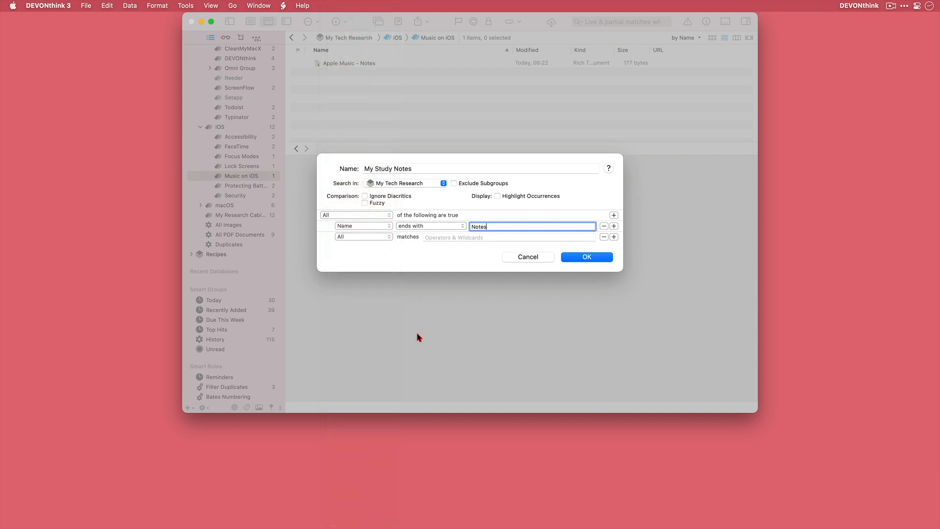
left_click(604, 237)
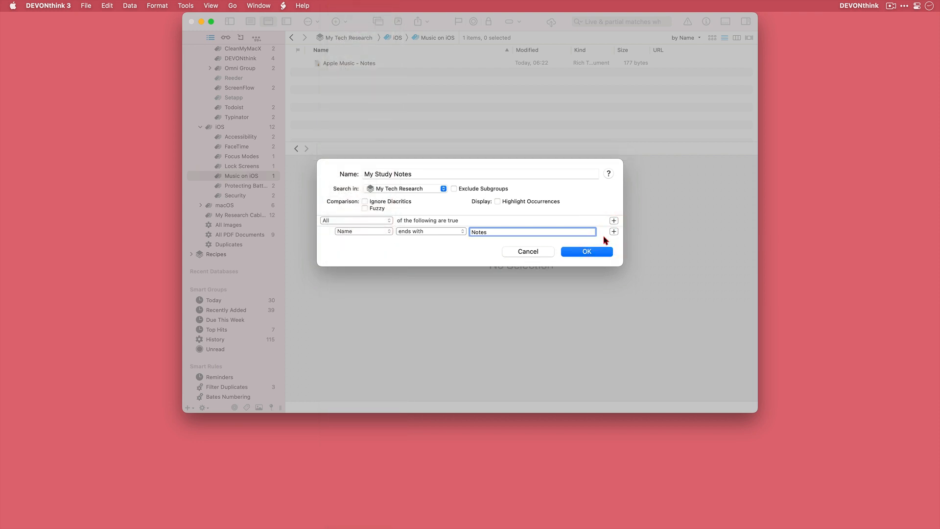
Save the My Study Notes smart group and look through the documents it collects
left_click(598, 251)
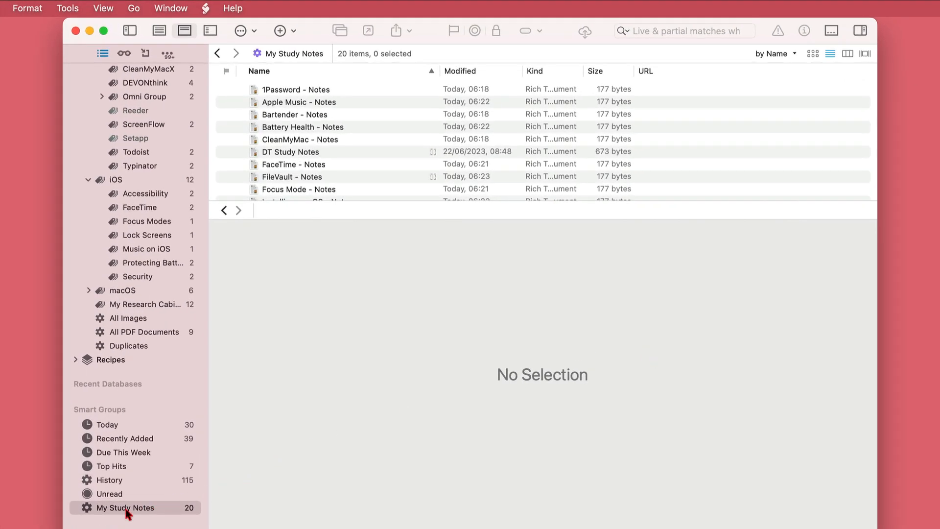
scroll(395, 142, "down", 5)
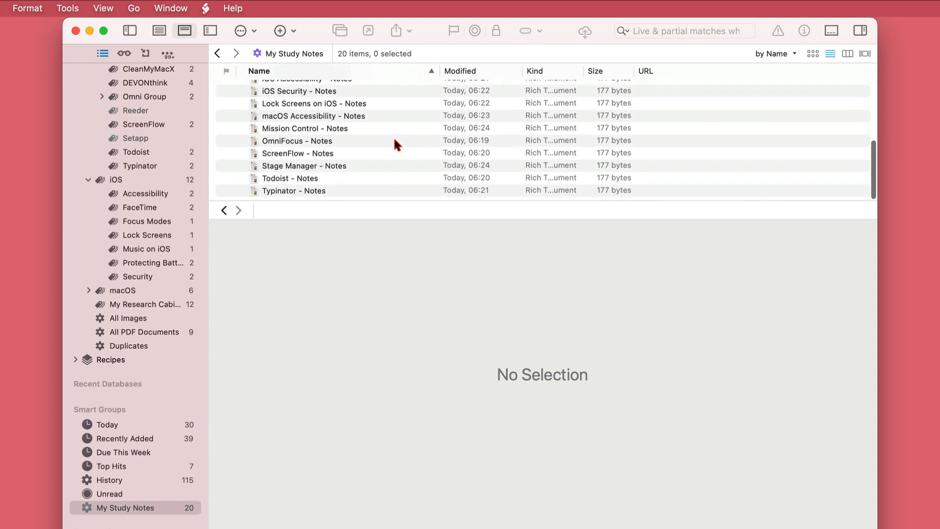
scroll(395, 142, "up", 5)
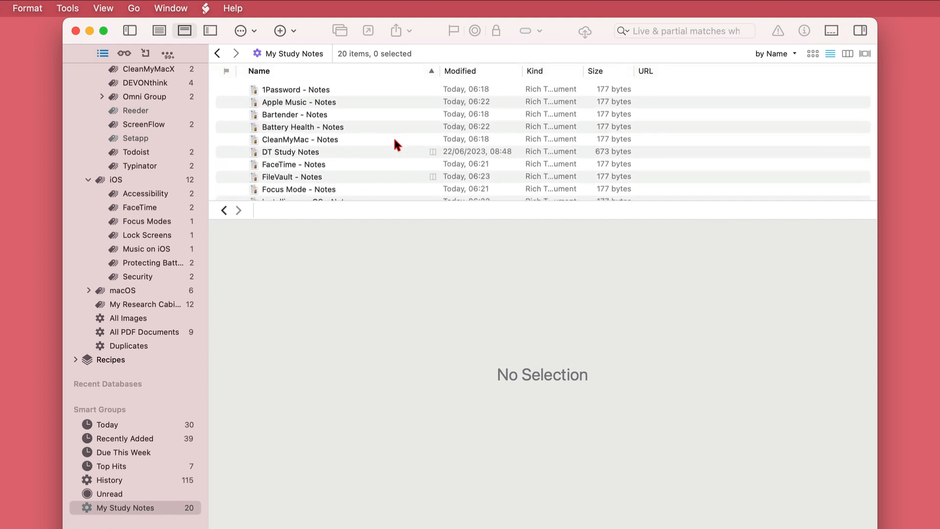